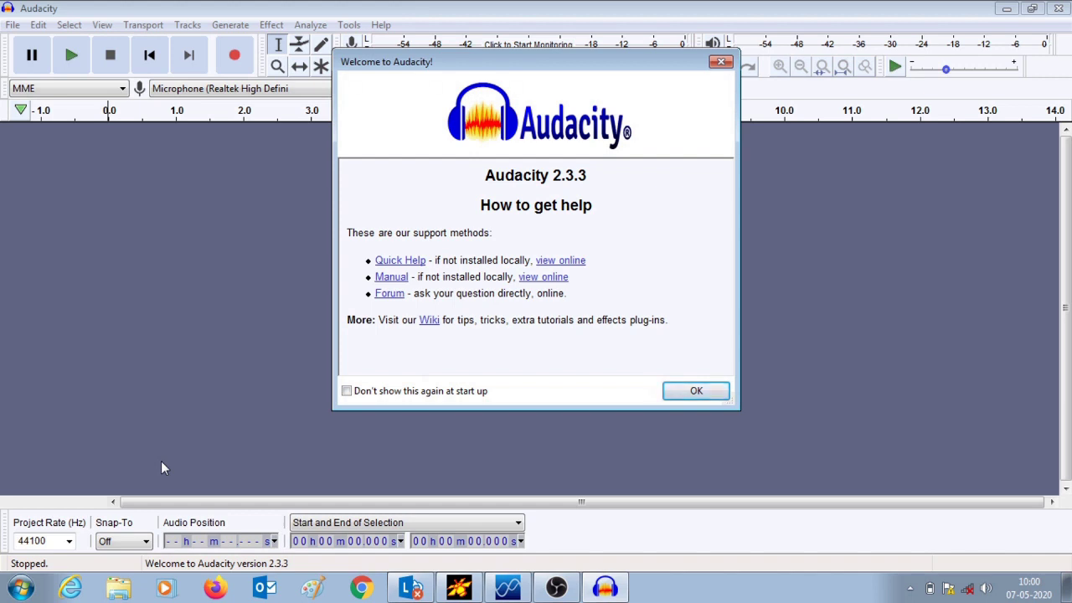
- Dismiss the welcome message and open SDRSharp_20200507_041540Z_137915468Hz_AF.wav from the SDRSharp folder
left_click(684, 391)
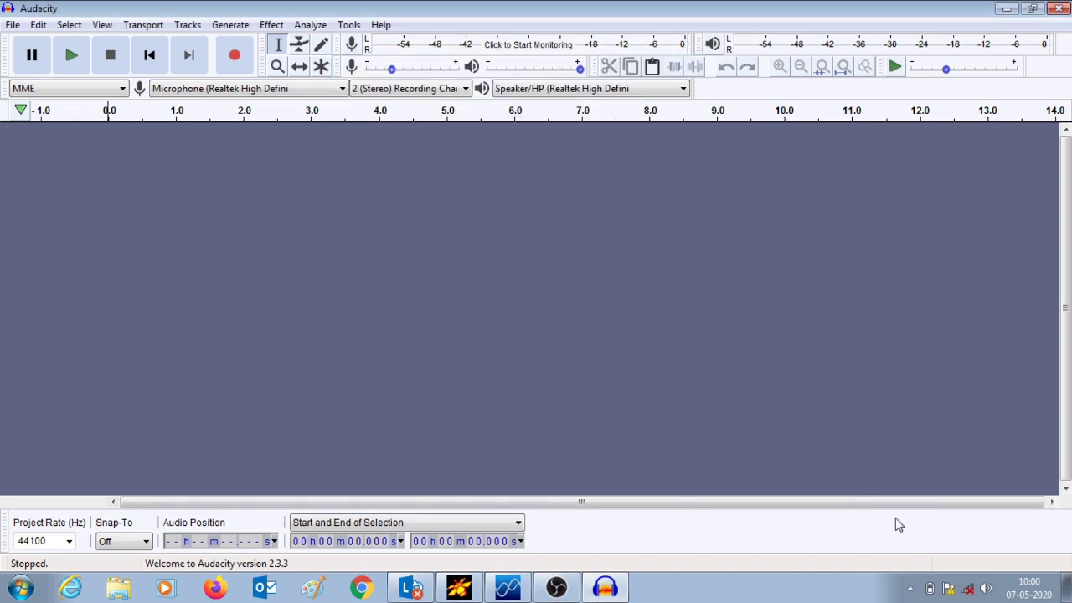
left_click(13, 25)
left_click(32, 62)
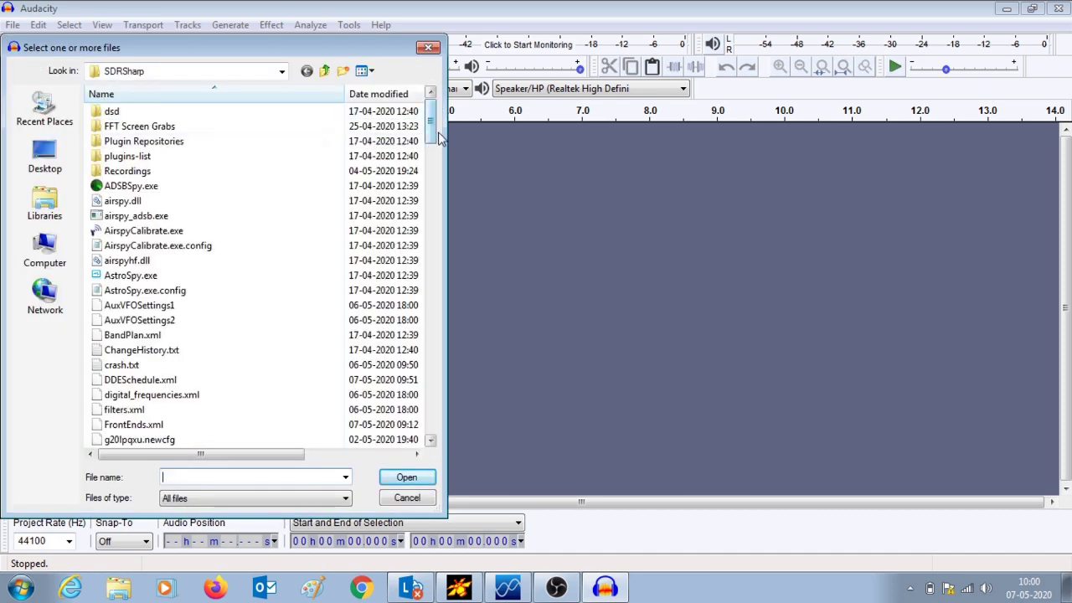
left_click_drag(434, 134, 446, 379)
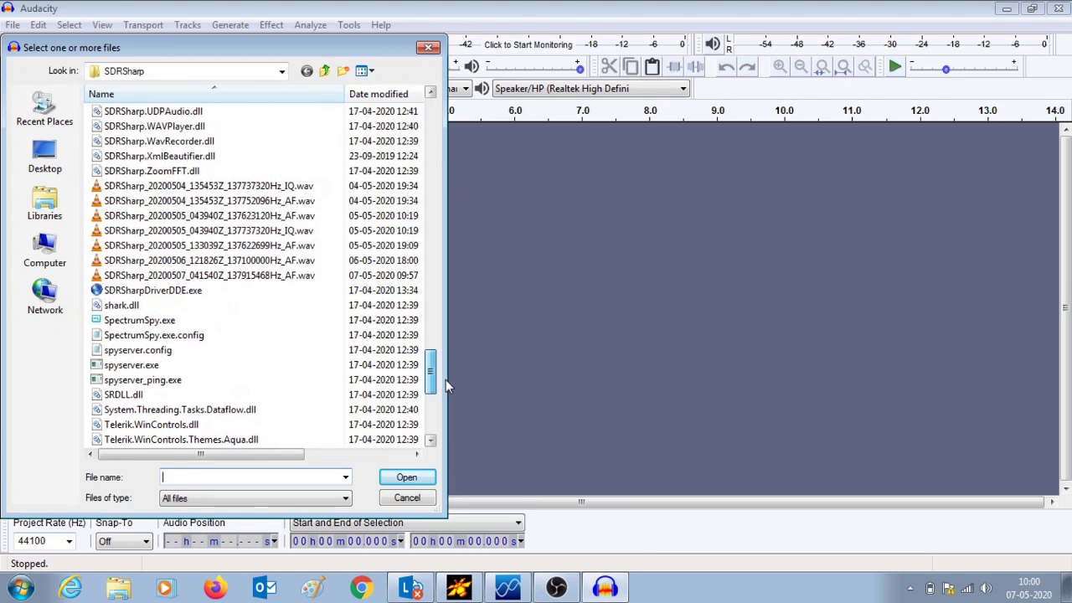
left_click(303, 278)
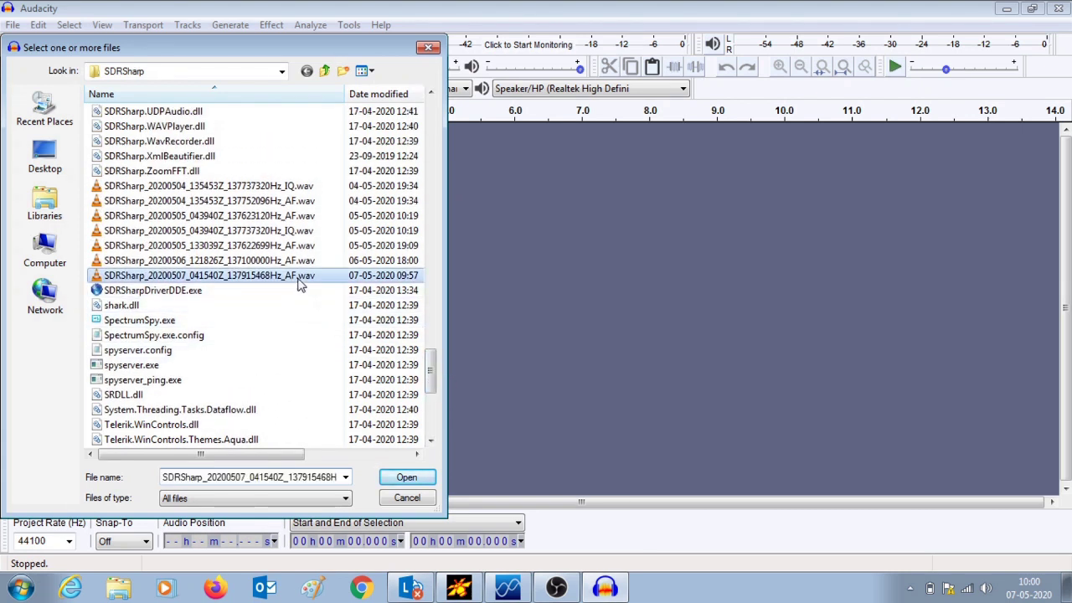
left_click(427, 481)
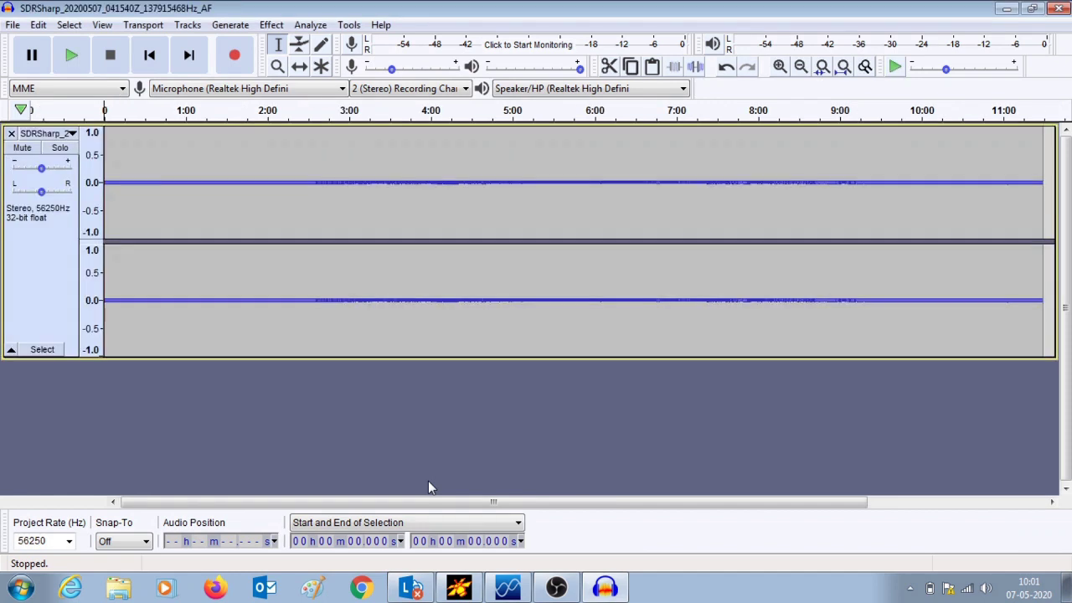
- Split the stereo recording into two mono tracks and delete the second one
left_click(11, 352)
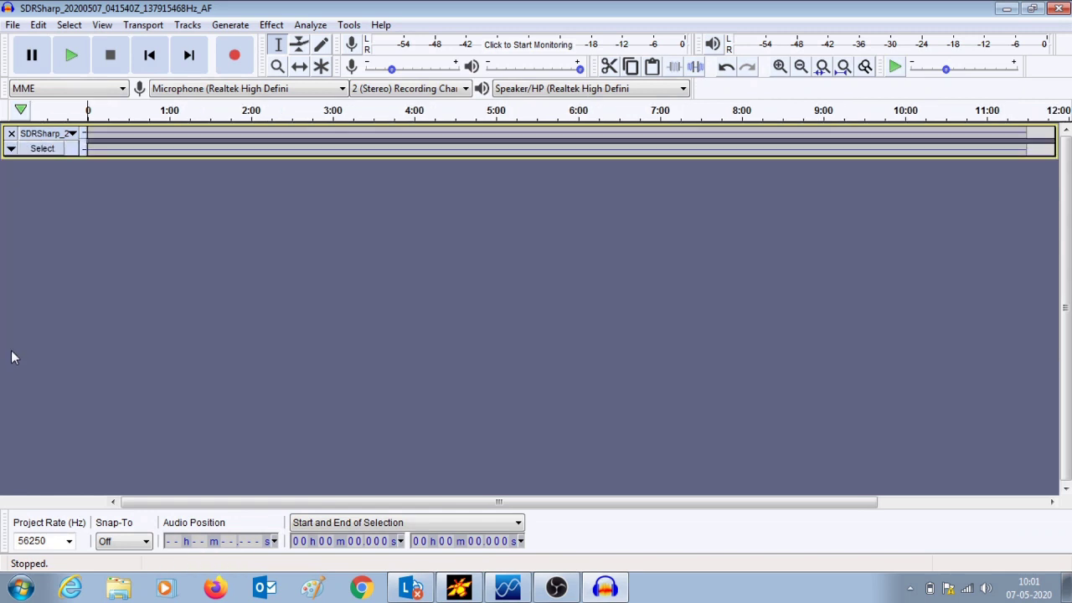
left_click(11, 155)
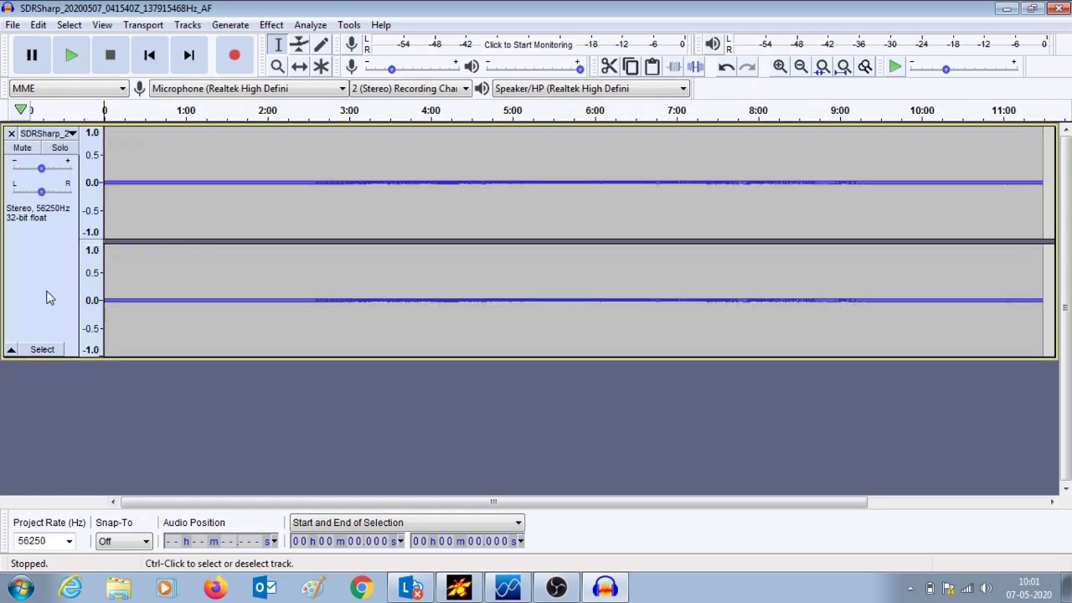
left_click(75, 136)
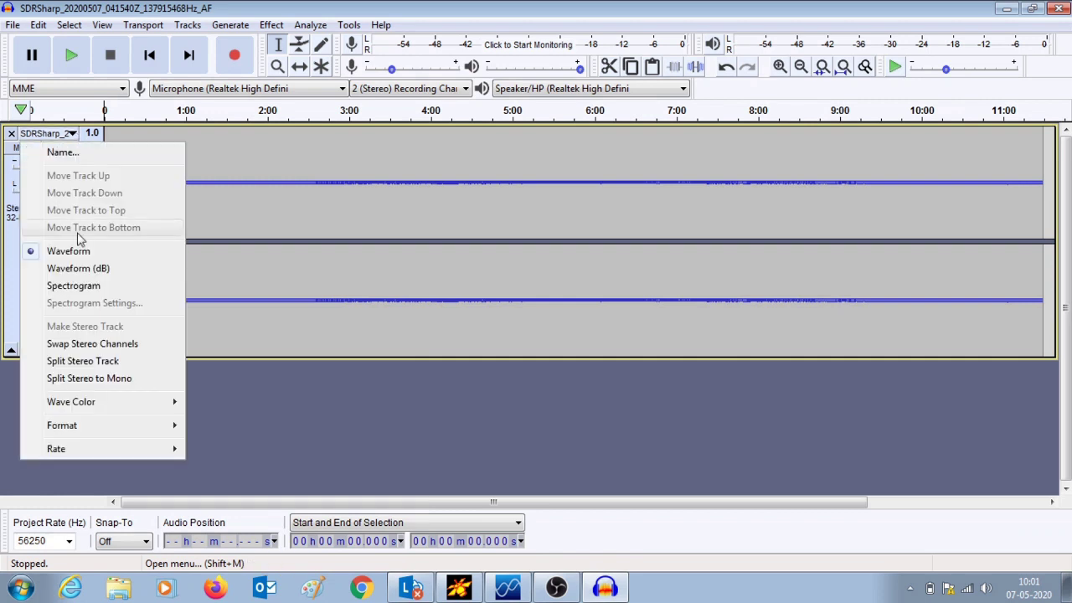
left_click(90, 378)
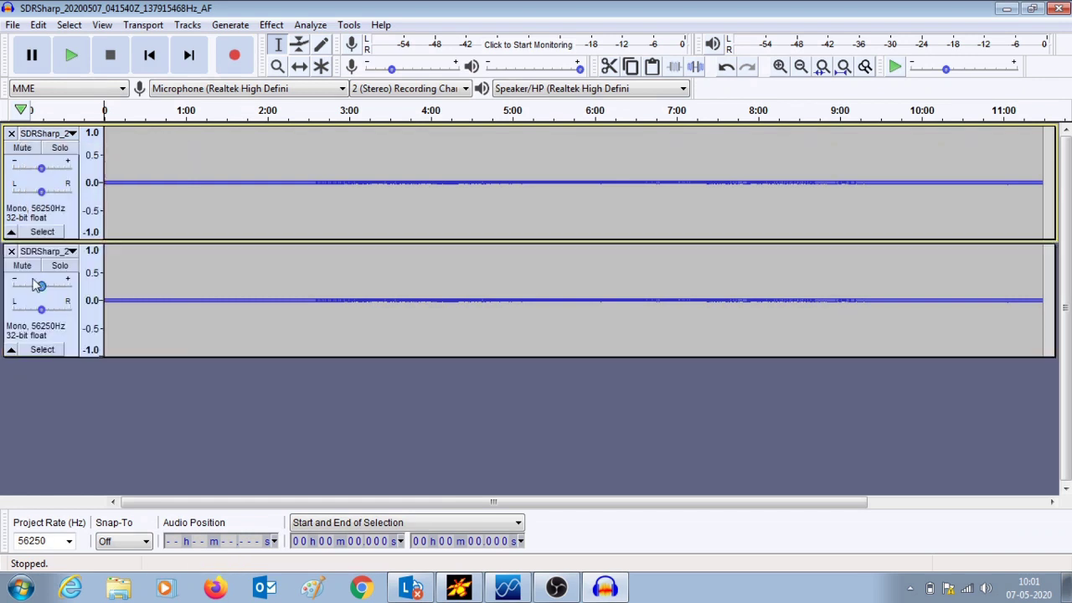
left_click(12, 252)
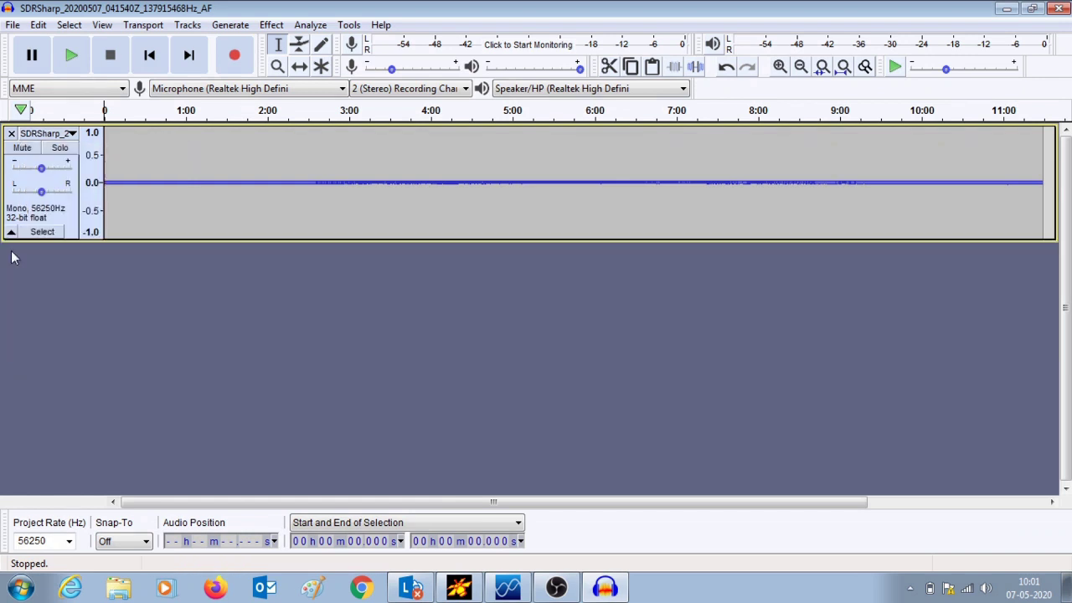
- Resample the entire mono track to 11025 Hz and set the project rate to 11025 Hz as well
left_click(32, 238)
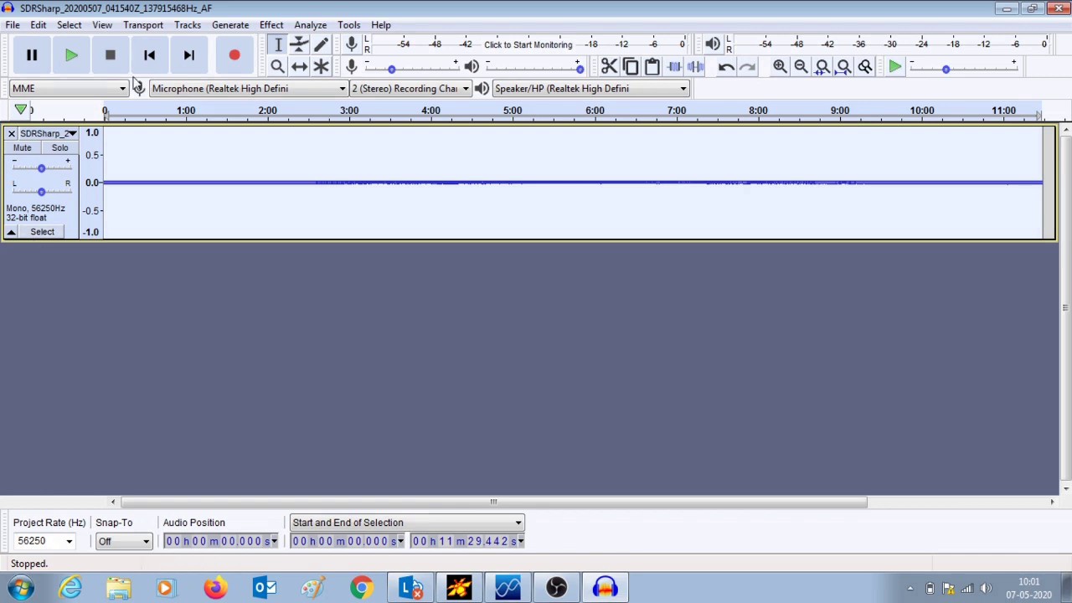
left_click(186, 25)
left_click(195, 85)
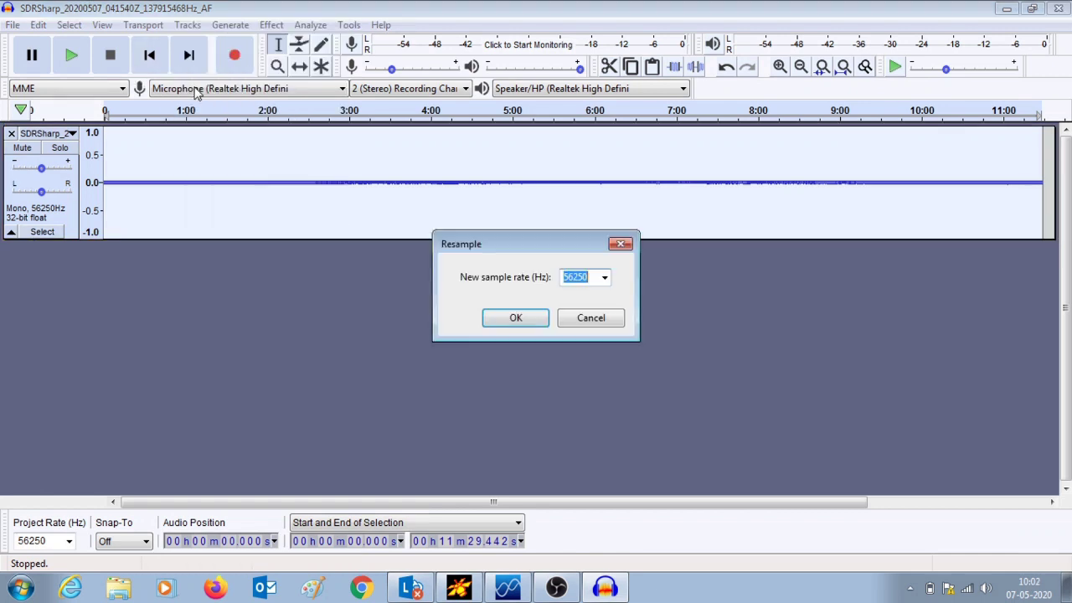
left_click(609, 280)
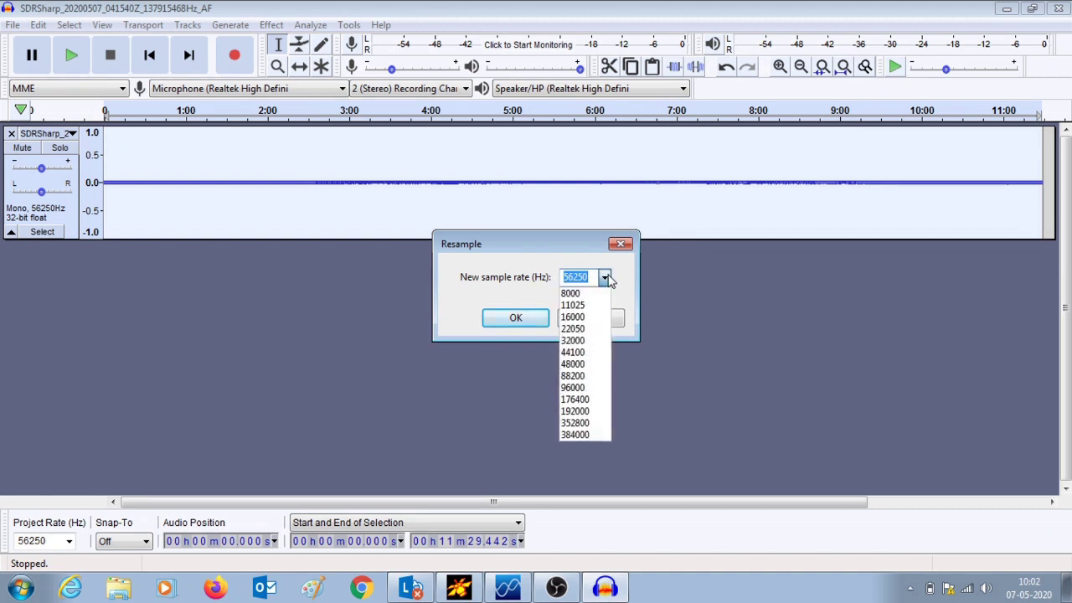
left_click(592, 306)
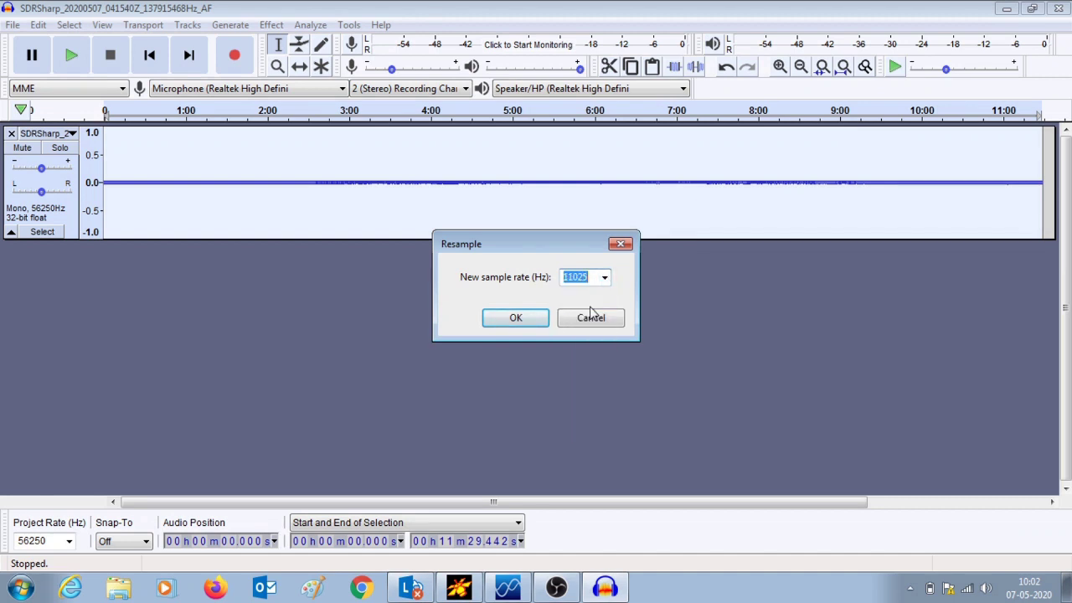
left_click(519, 321)
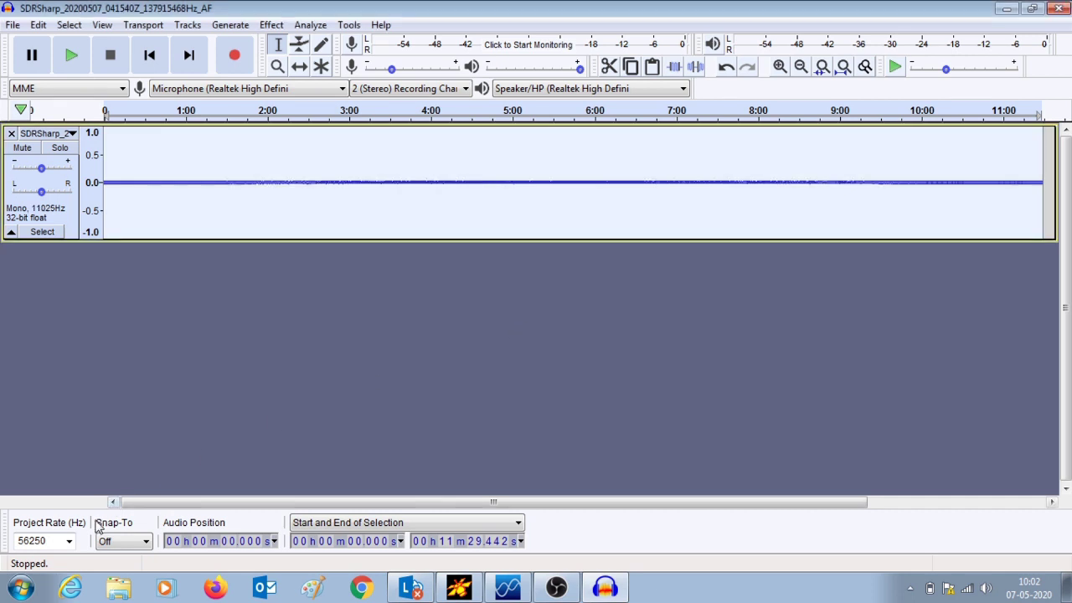
left_click(71, 544)
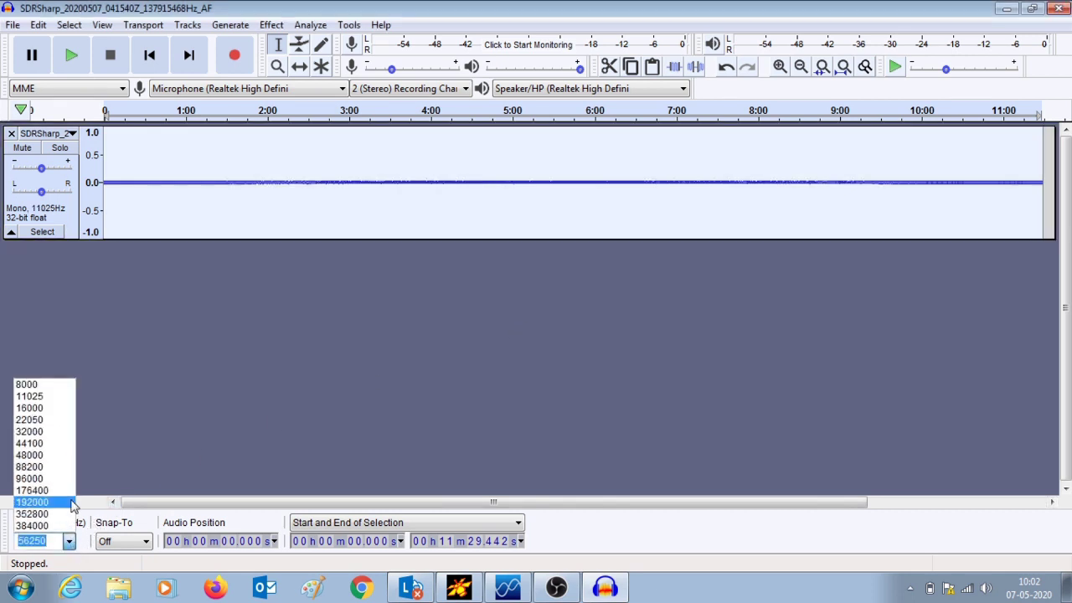
left_click(57, 396)
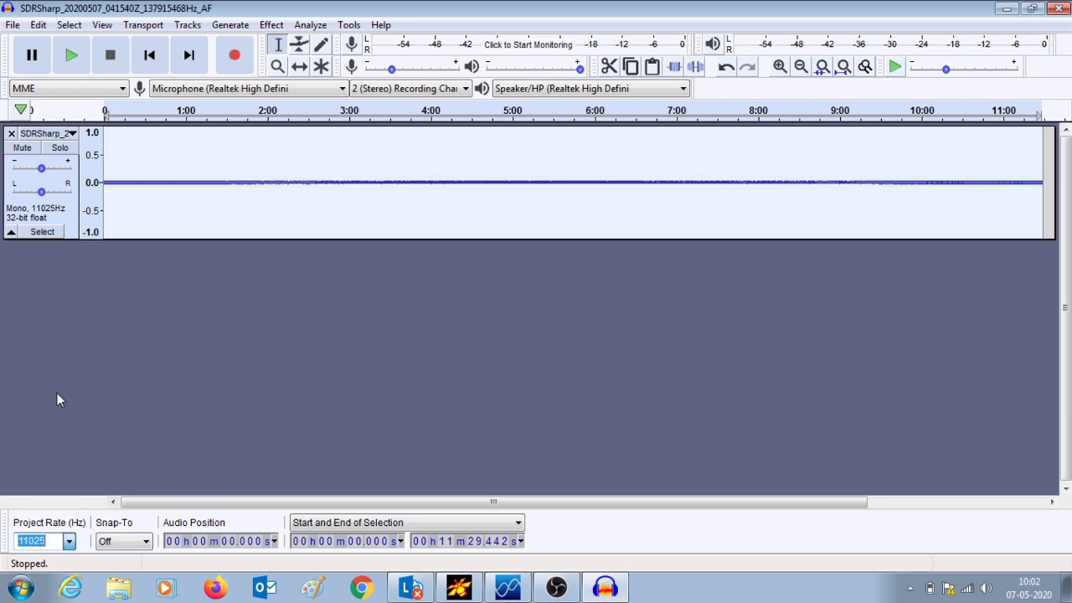
- Export the track as a signed 16-bit PCM WAV into WXtoImg's audio folder, keeping the suggested file name and blank metadata
left_click(14, 27)
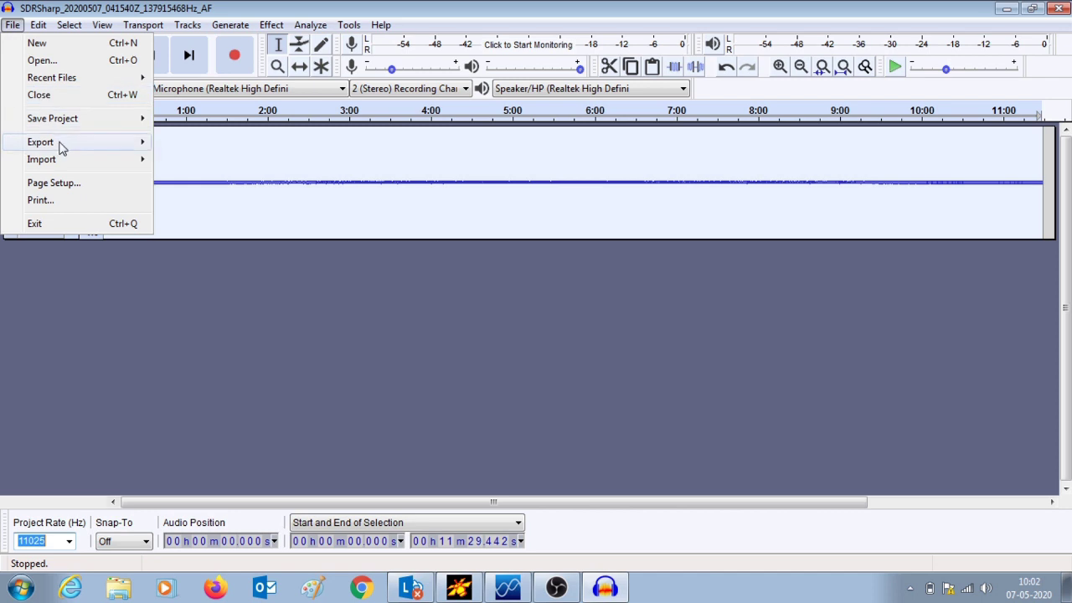
mouse_move(62, 144)
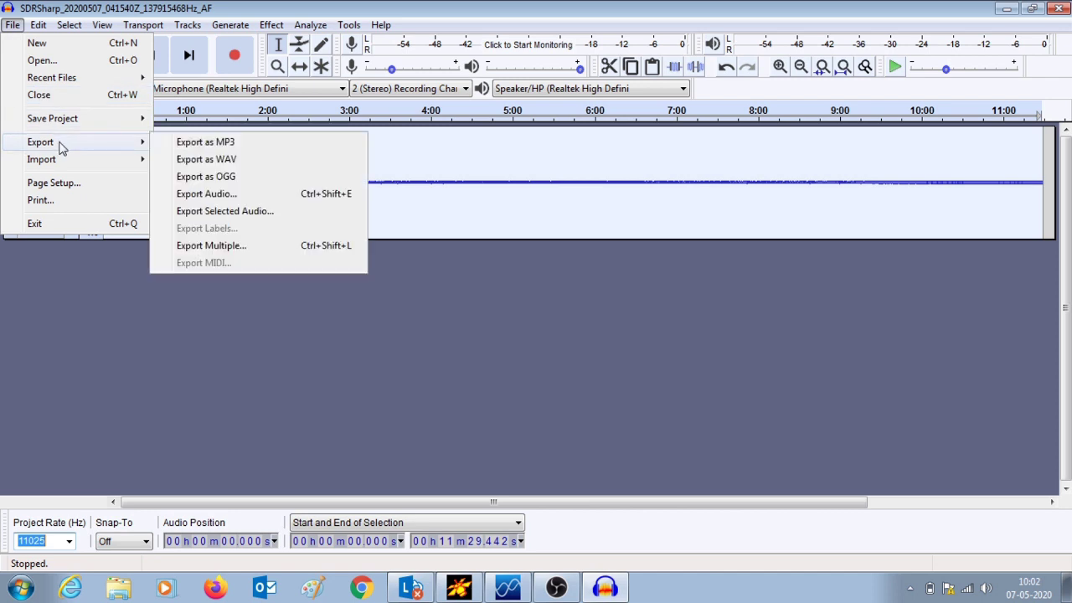
left_click(212, 165)
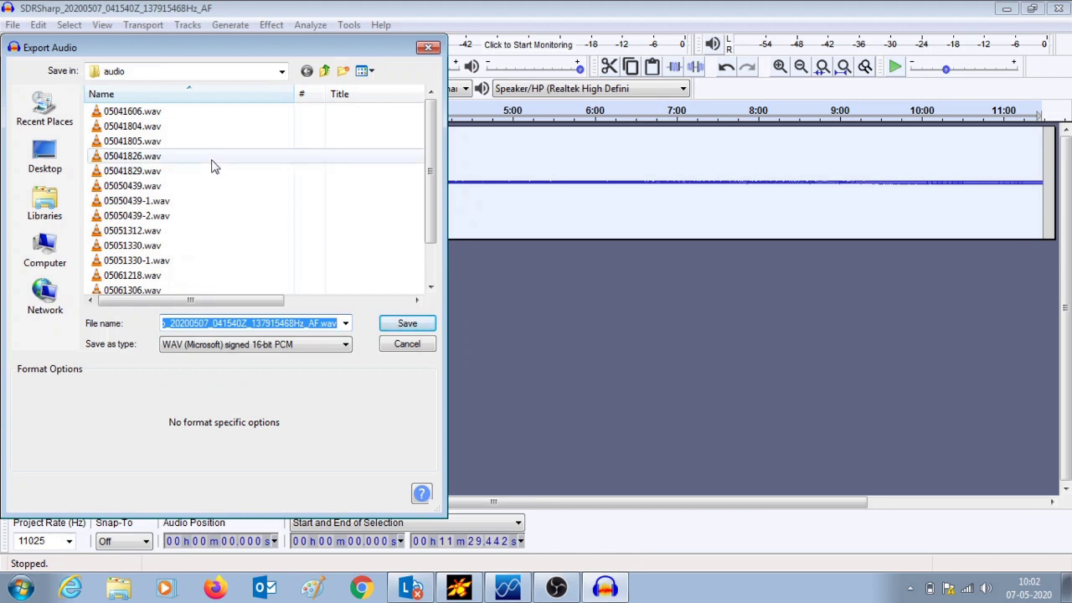
left_click(281, 74)
left_click(281, 73)
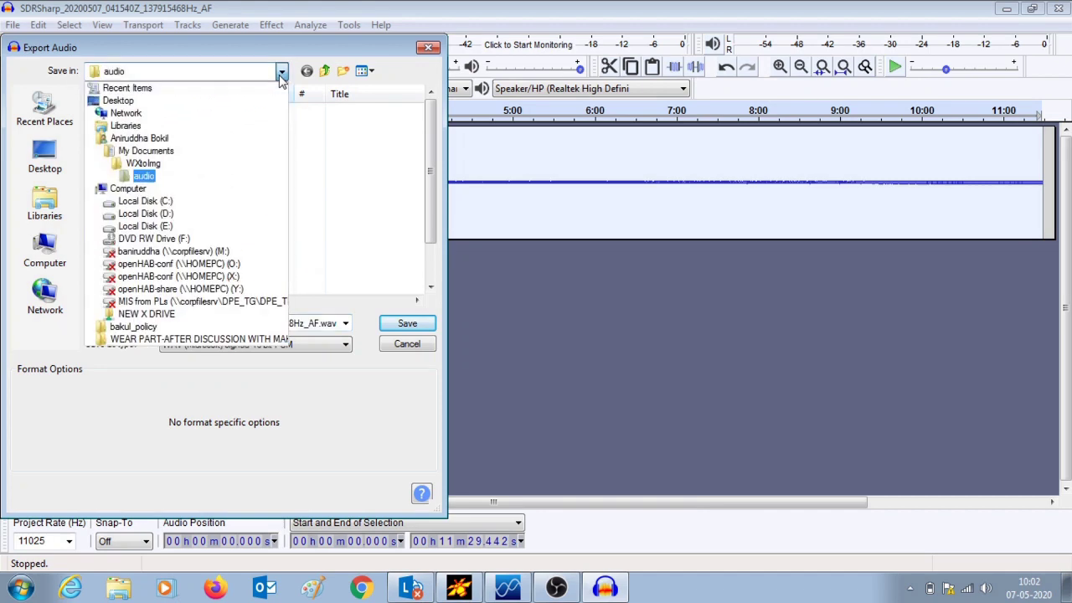
left_click(168, 179)
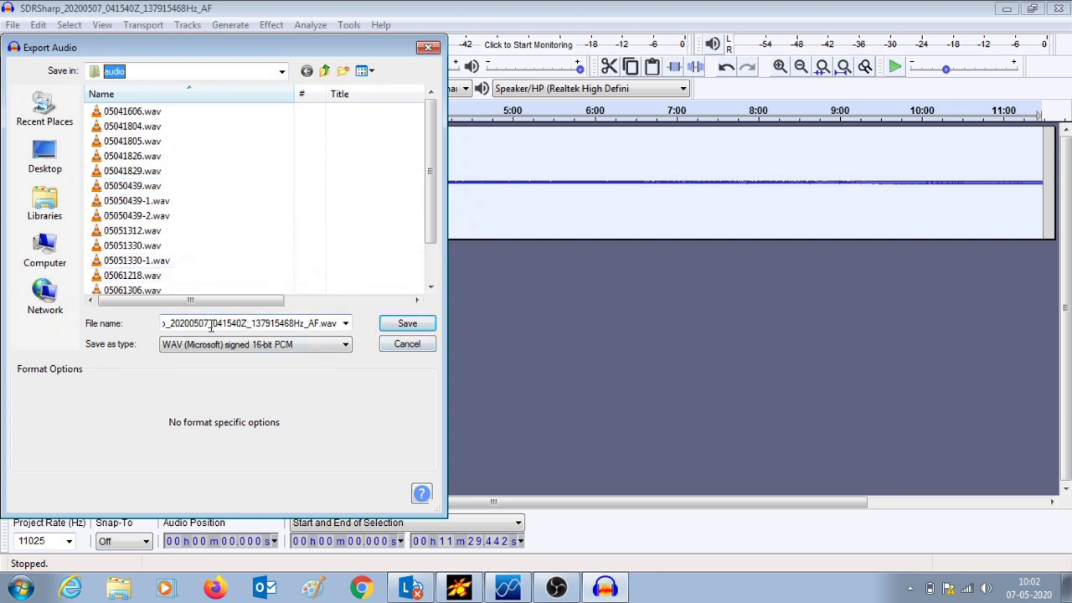
left_click(400, 325)
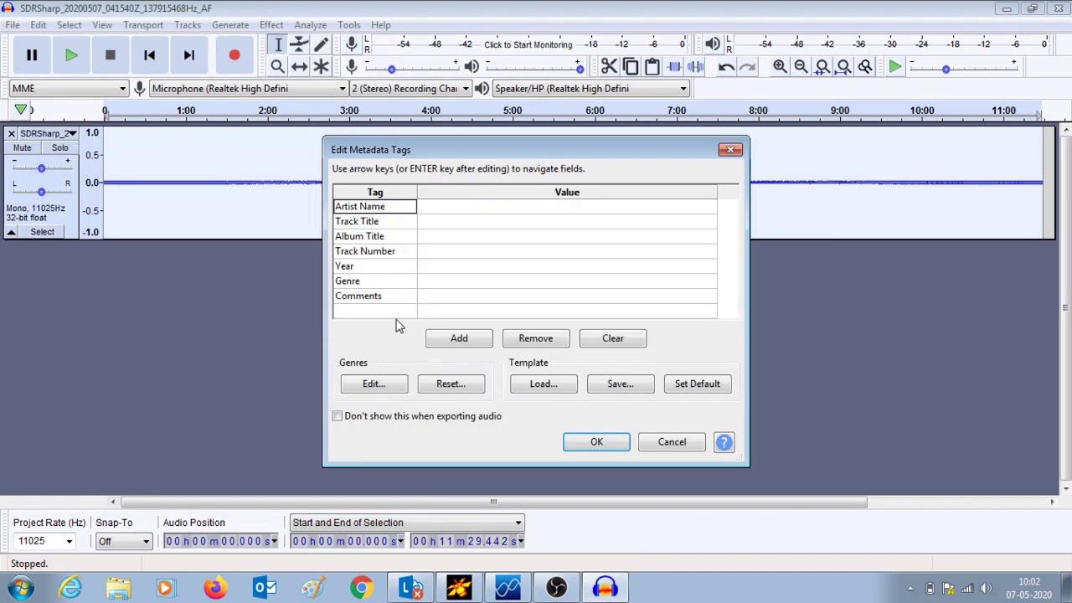
left_click(607, 445)
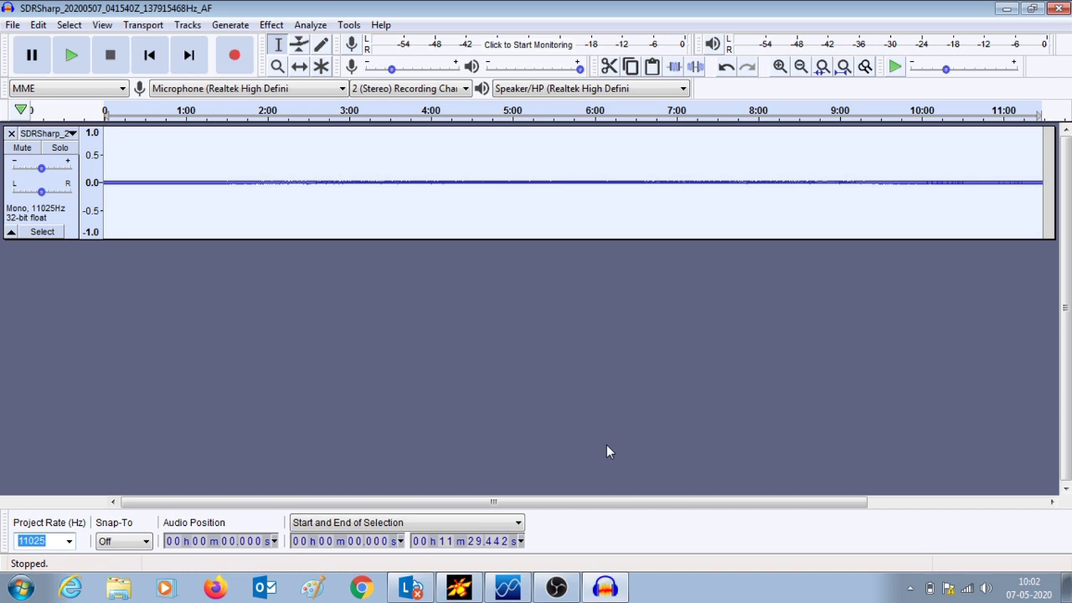
- Find noaa-apt.exe with a system search for noaa-apt and launch it, allowing the unverified program to run
left_click(23, 586)
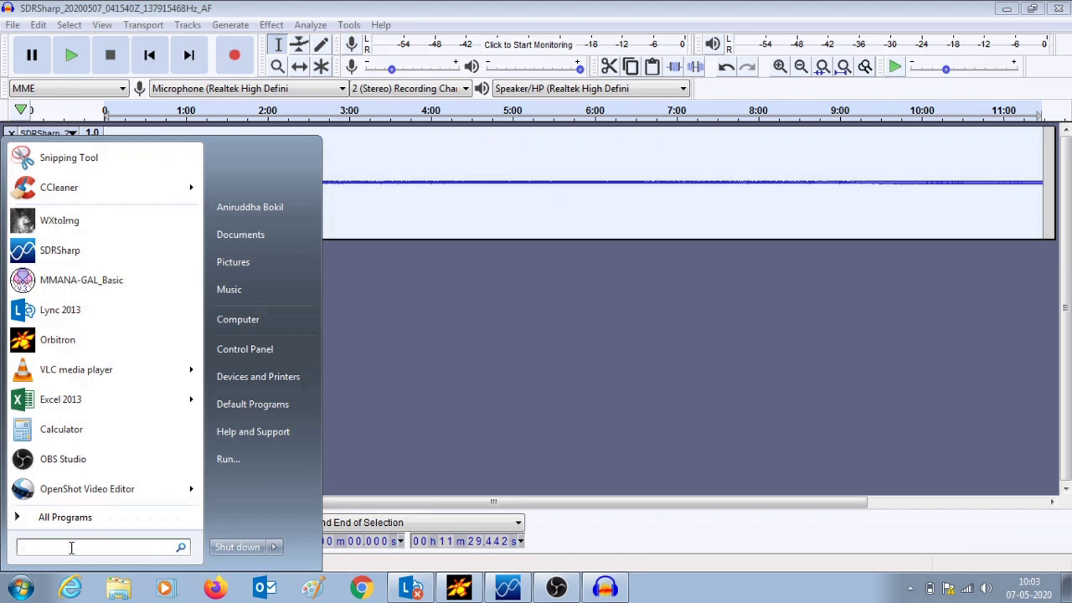
type("noaa-apt")
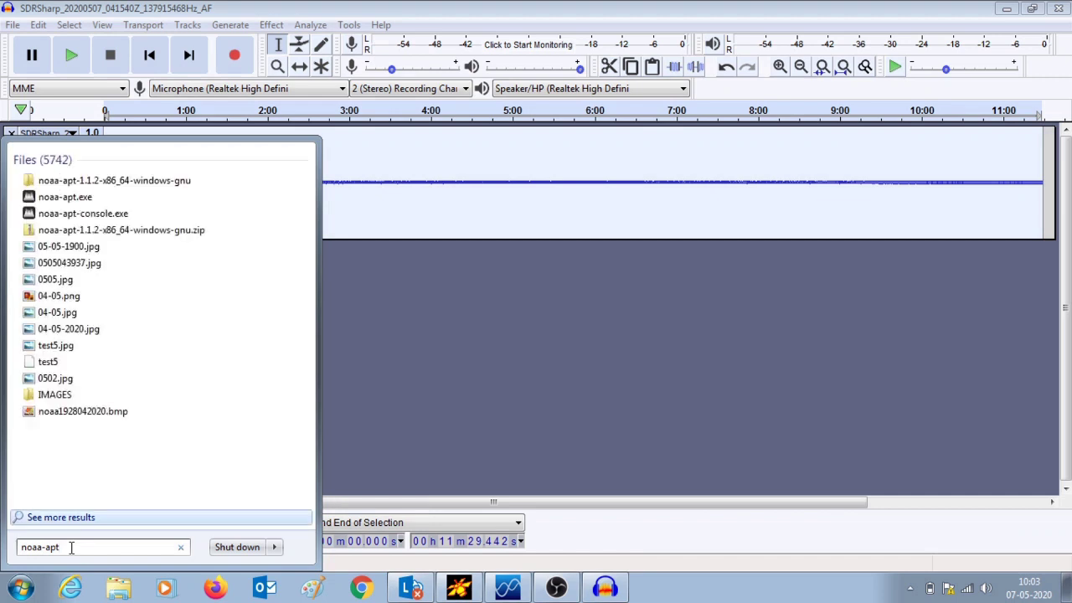
left_click(77, 201)
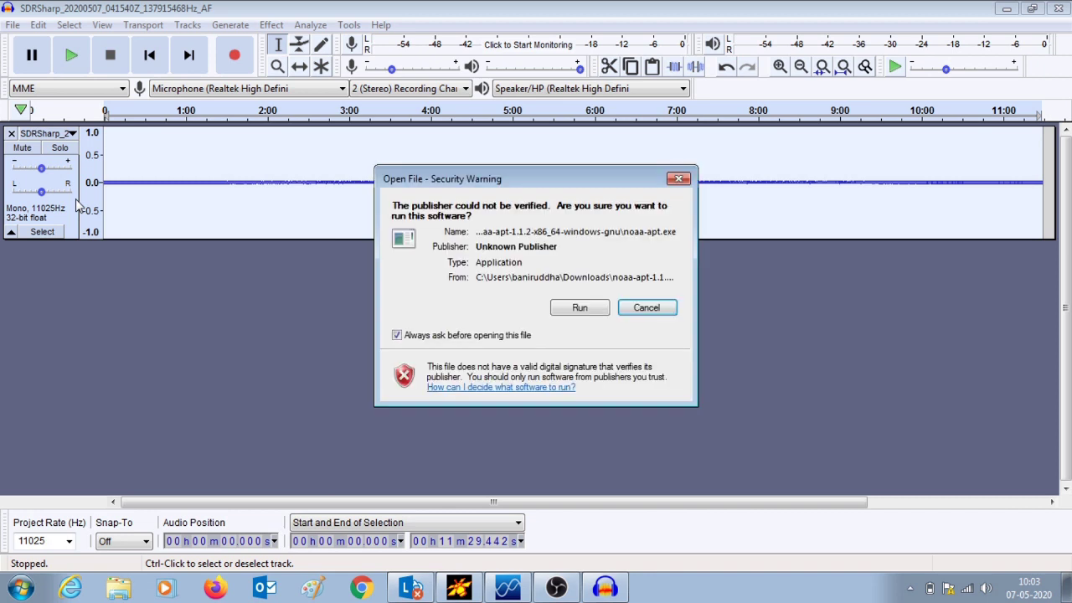
left_click(582, 309)
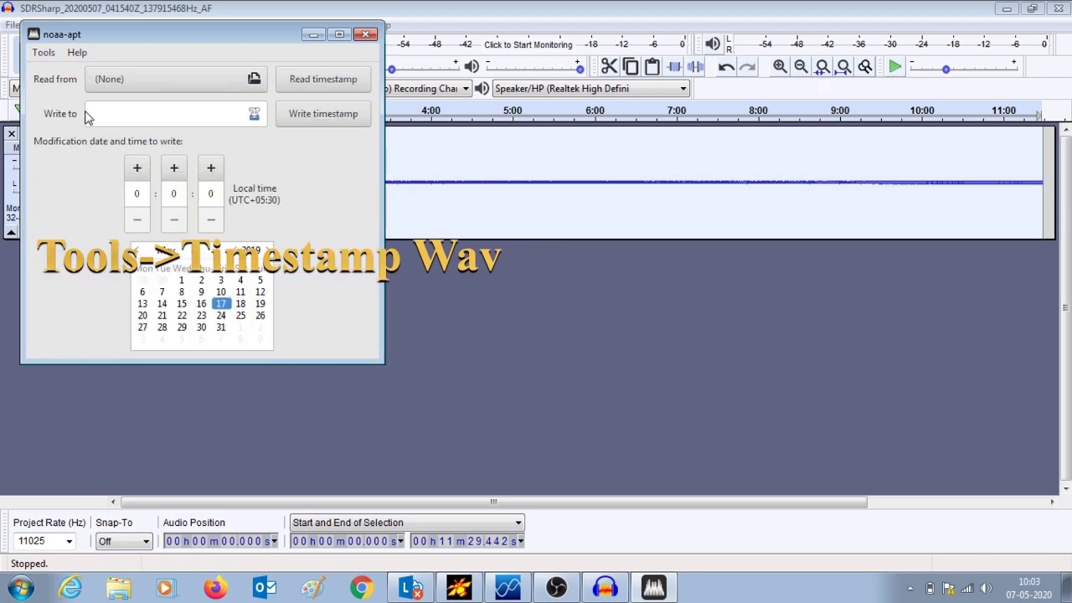
- In noaa-apt's WAV timestamp tool, choose SDRSharp_20200507_041540Z_137915468Hz_AF.wav from C:\SDRSharp as the file to read from
left_click(255, 80)
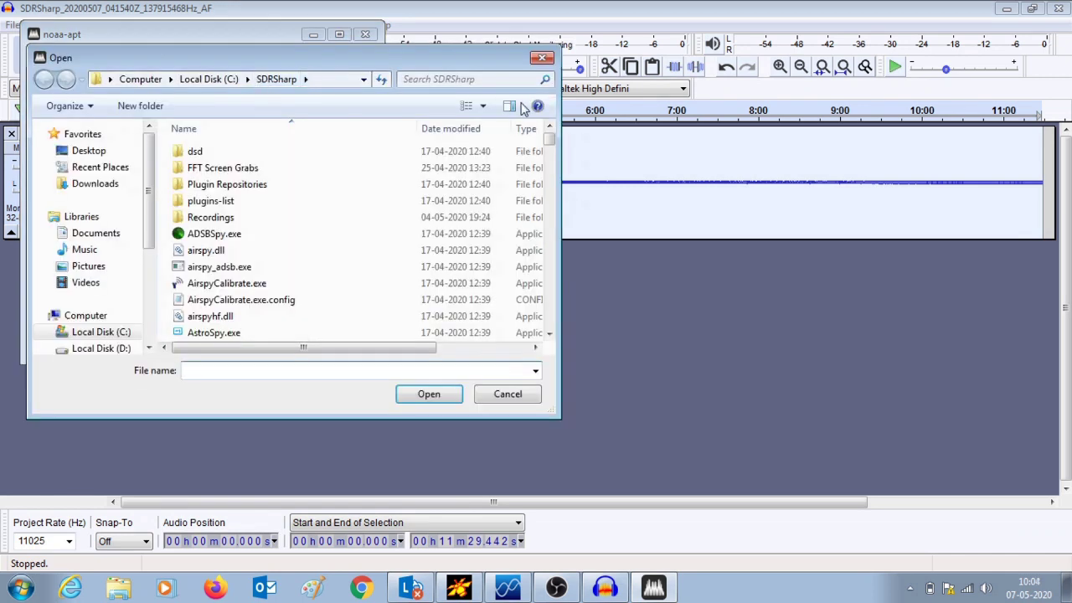
left_click_drag(552, 149, 564, 292)
left_click(383, 227)
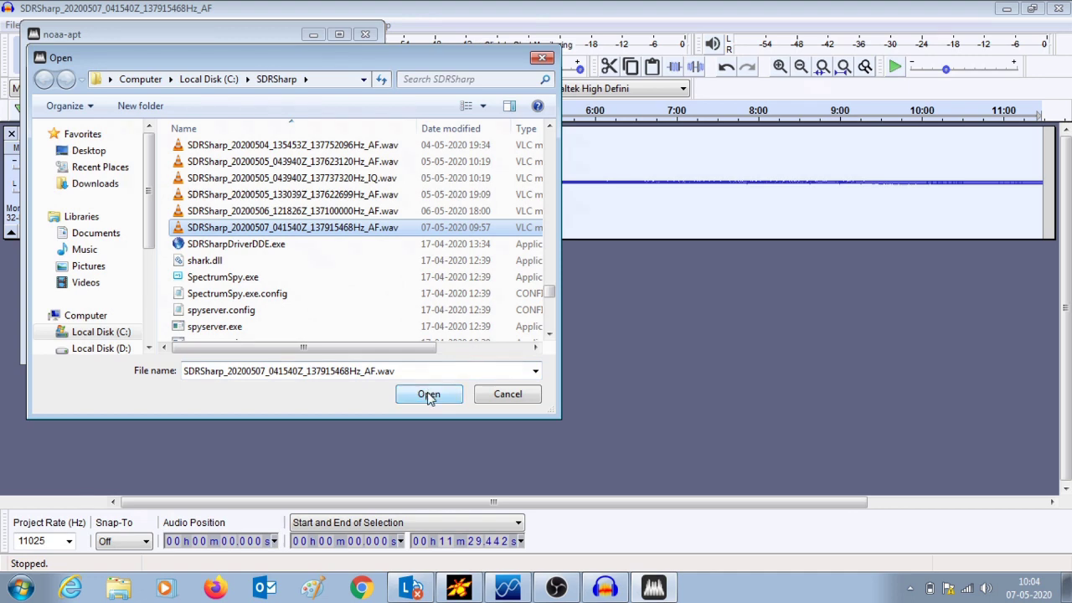
left_click(428, 394)
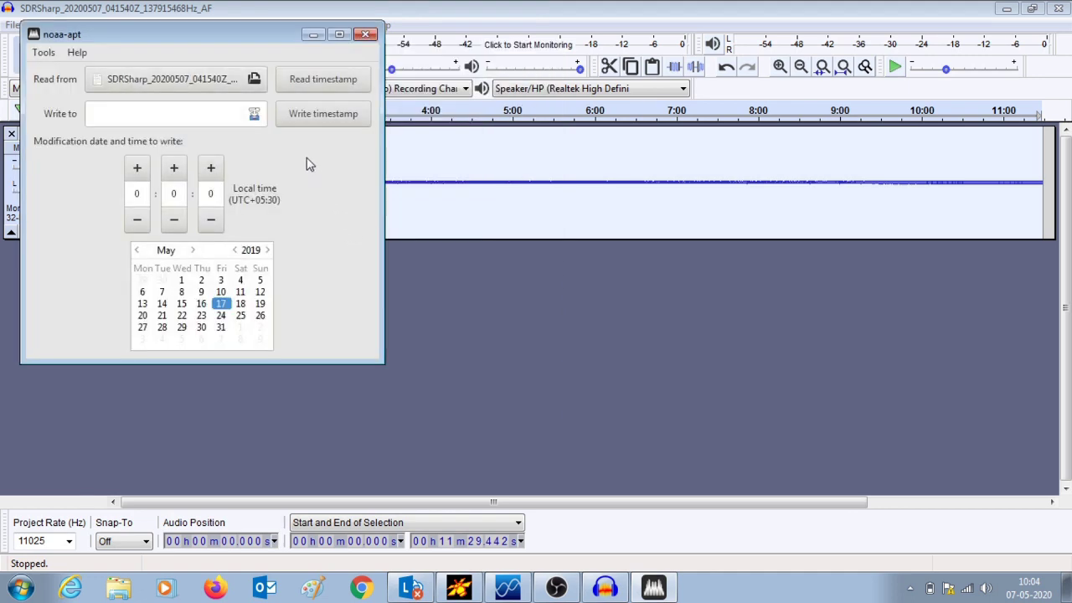
- Choose SDRSharp_20200507_041540Z_137915468Hz_AF.wav in the Documents\WXtoImg\audio folder as the file to write the timestamp to
left_click(255, 115)
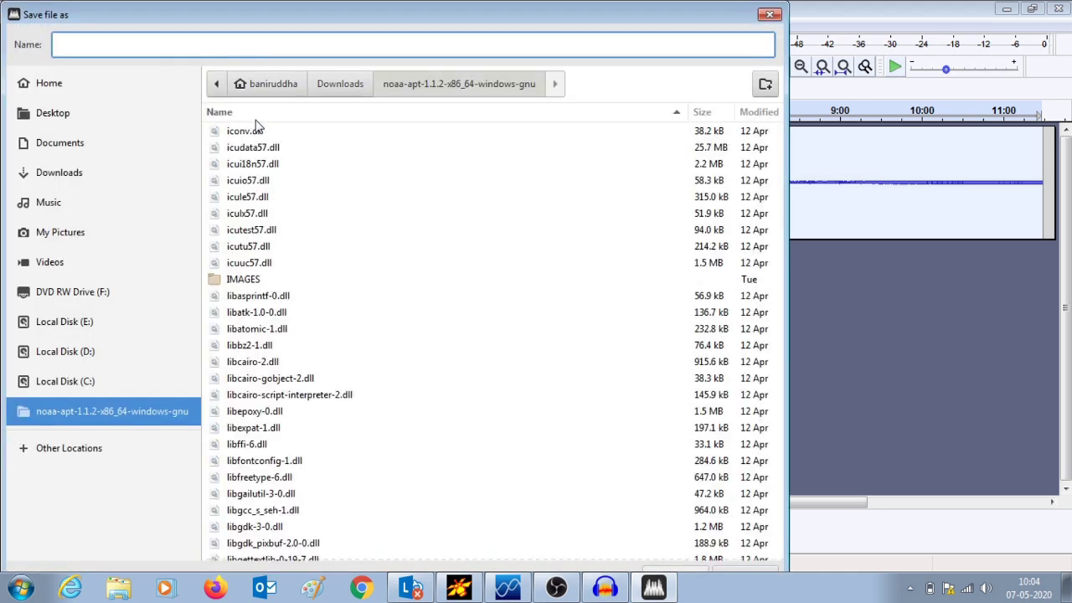
left_click(81, 151)
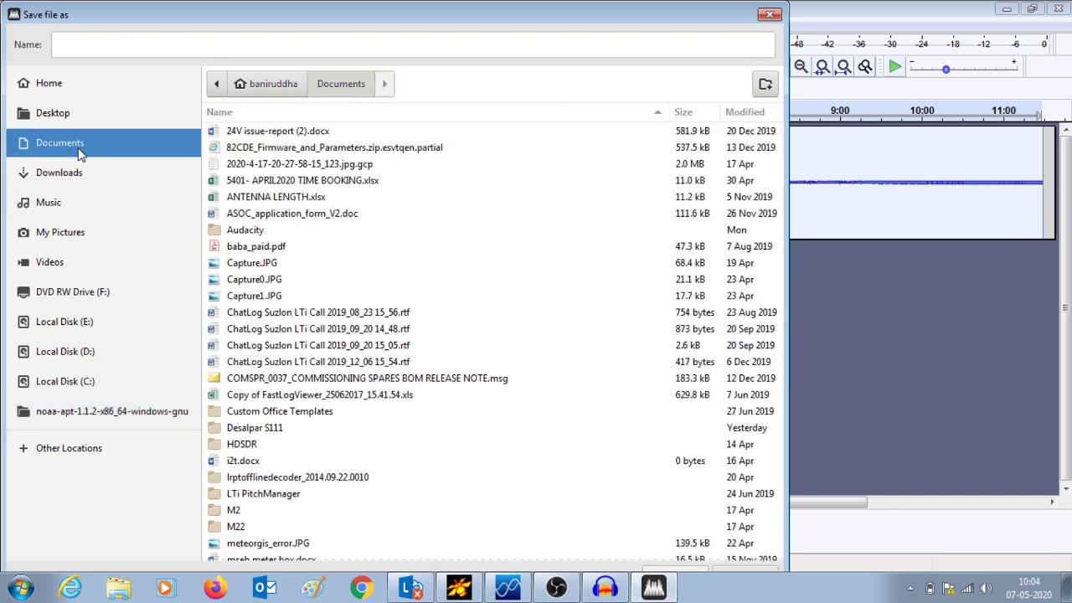
left_click_drag(779, 156, 787, 401)
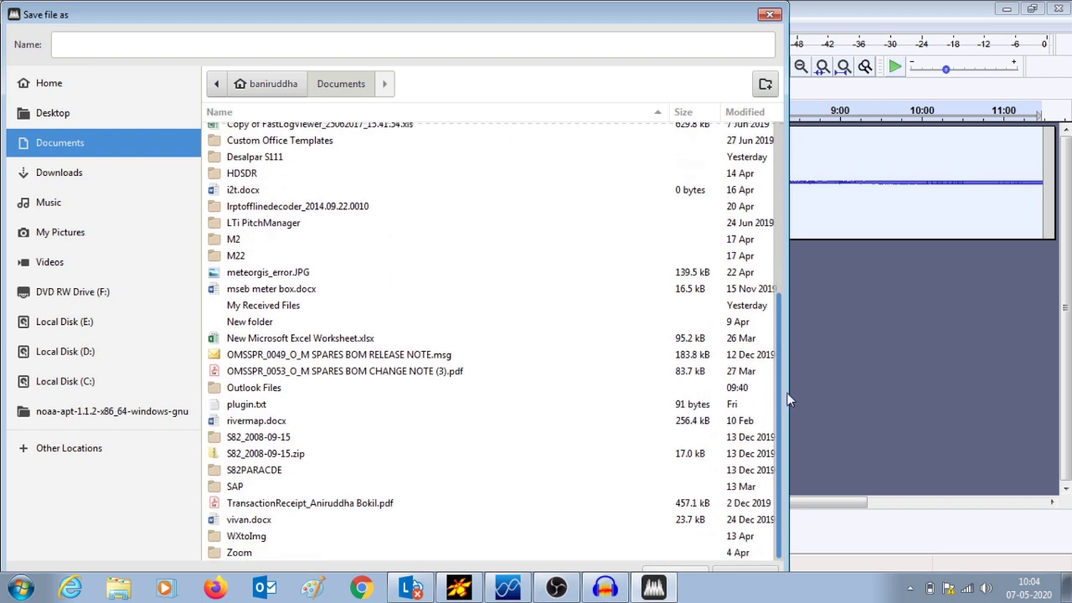
left_click(248, 542)
double_click(249, 541)
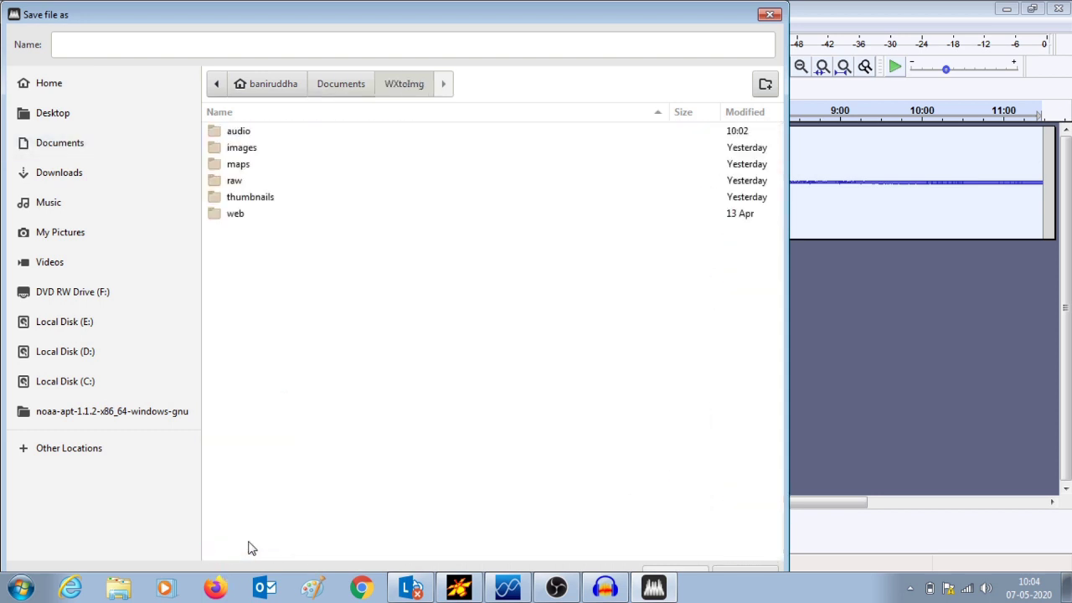
left_click(244, 135)
double_click(246, 137)
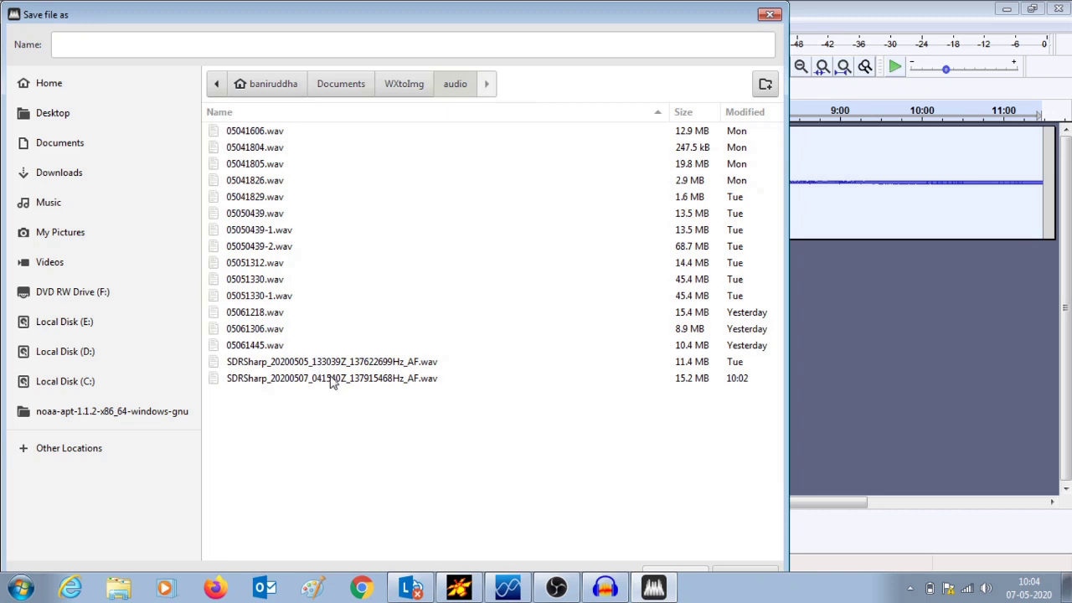
left_click(369, 387)
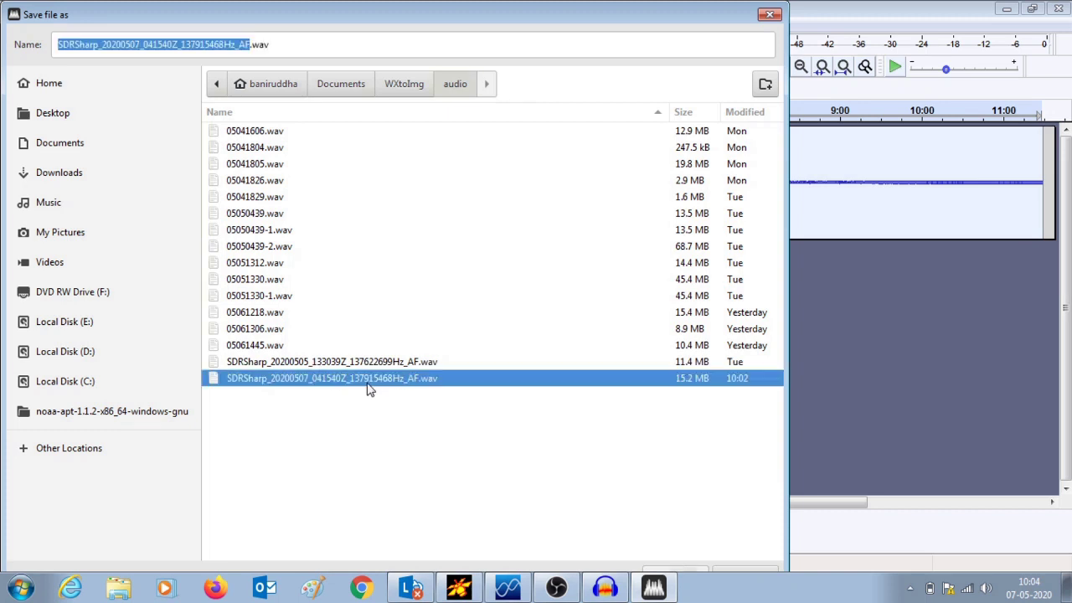
left_click(693, 572)
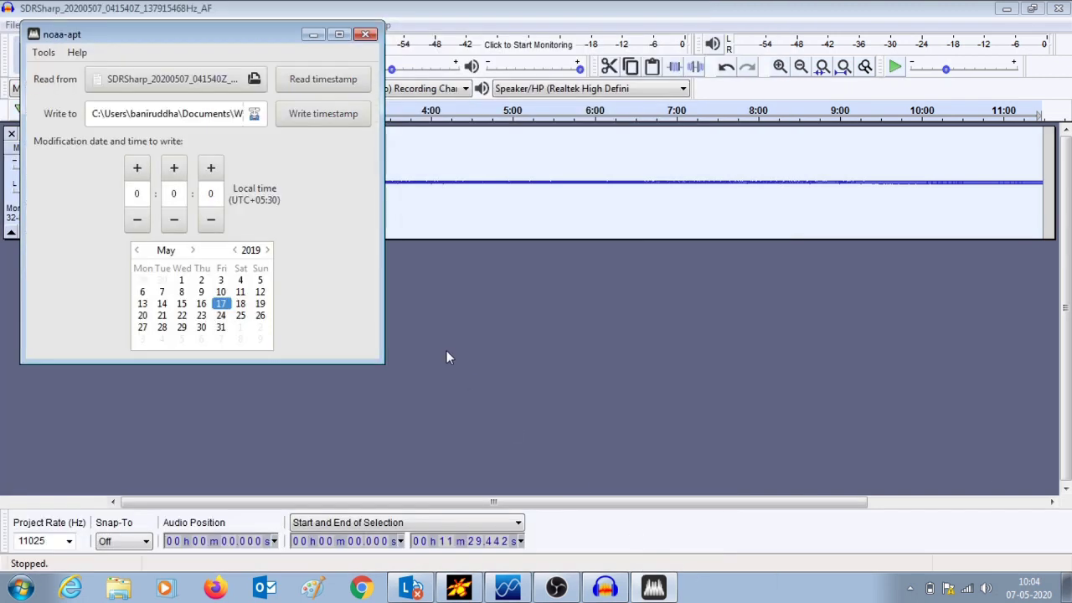
- Read the timestamp from the original recording and write it to the exported WAV
left_click(317, 86)
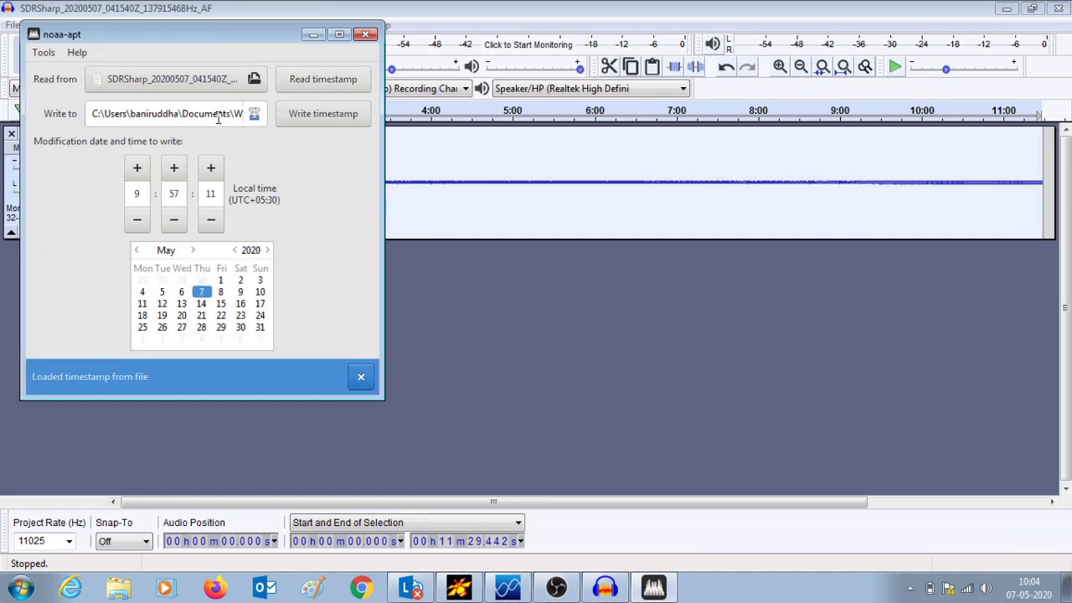
left_click(314, 124)
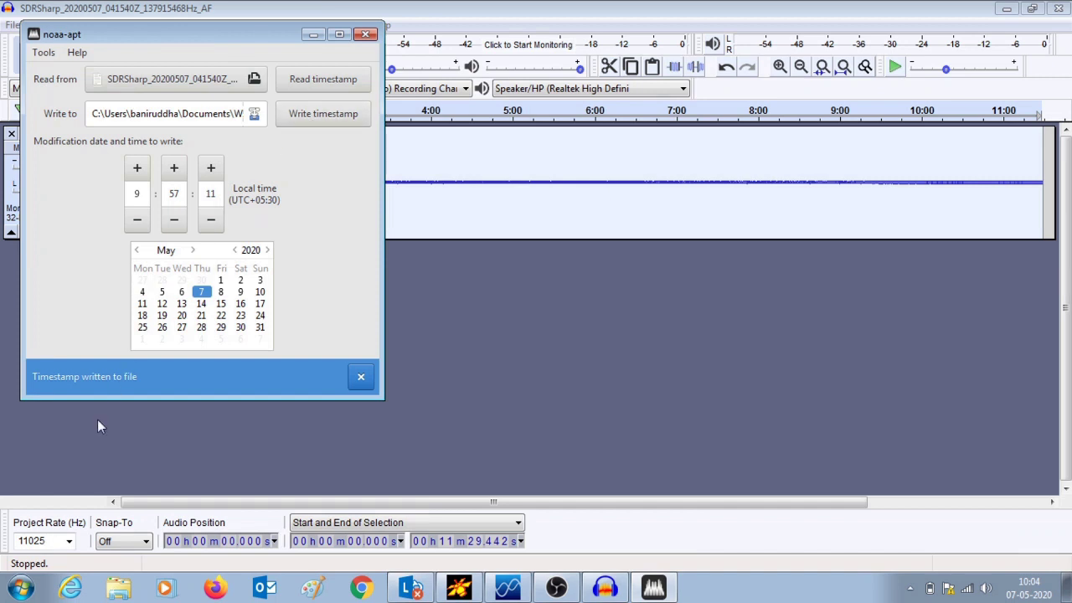
- Launch WXtoImg and open the audio file SDRSharp_20200507_041540Z_137915468Hz_AF.wav from its audio folder for decoding
left_click(31, 596)
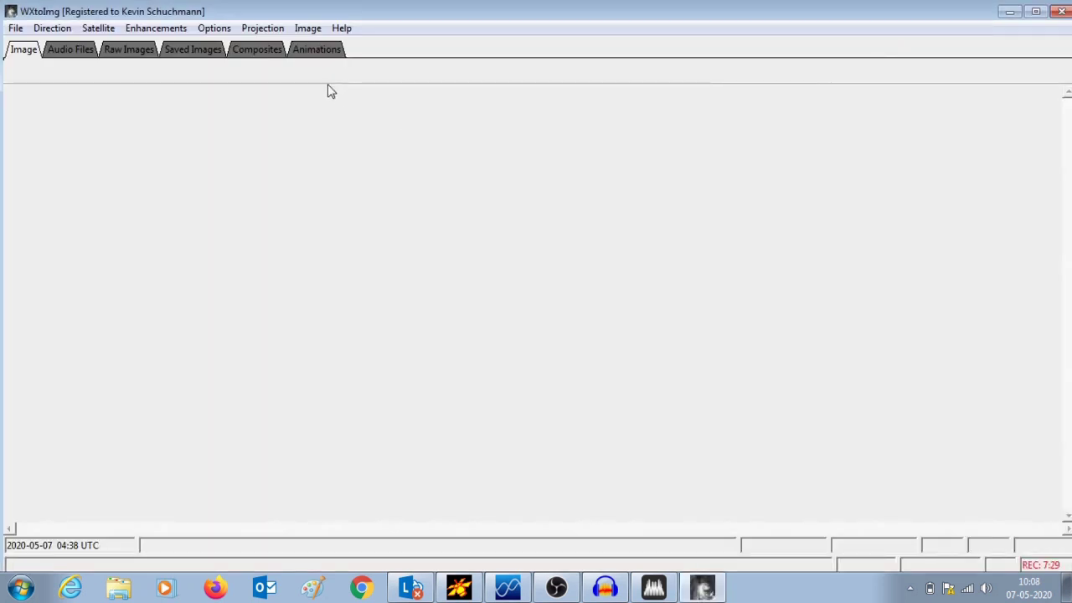
left_click(213, 31)
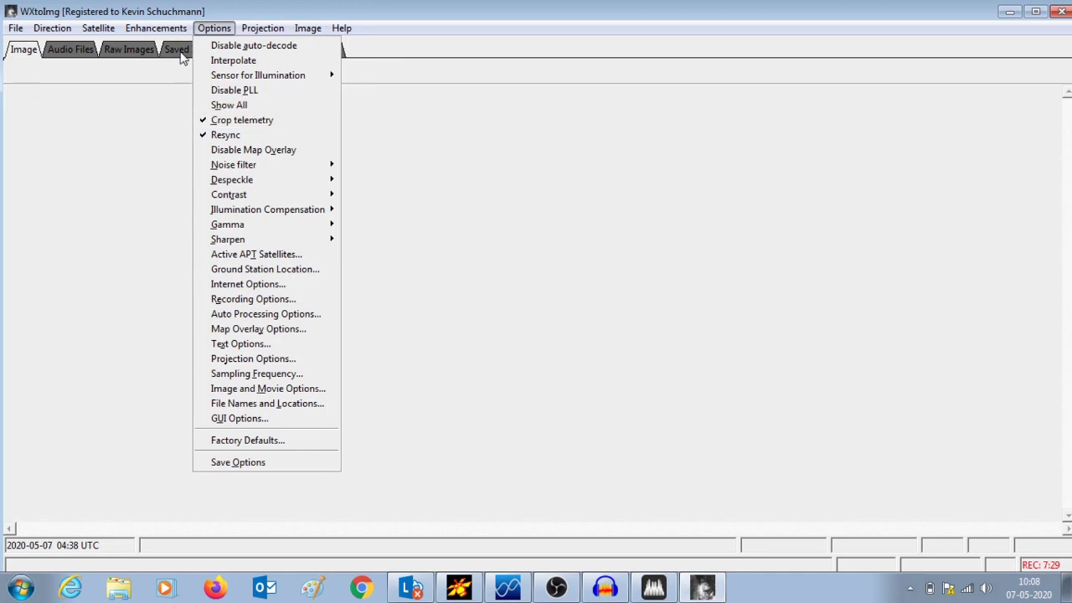
mouse_move(166, 29)
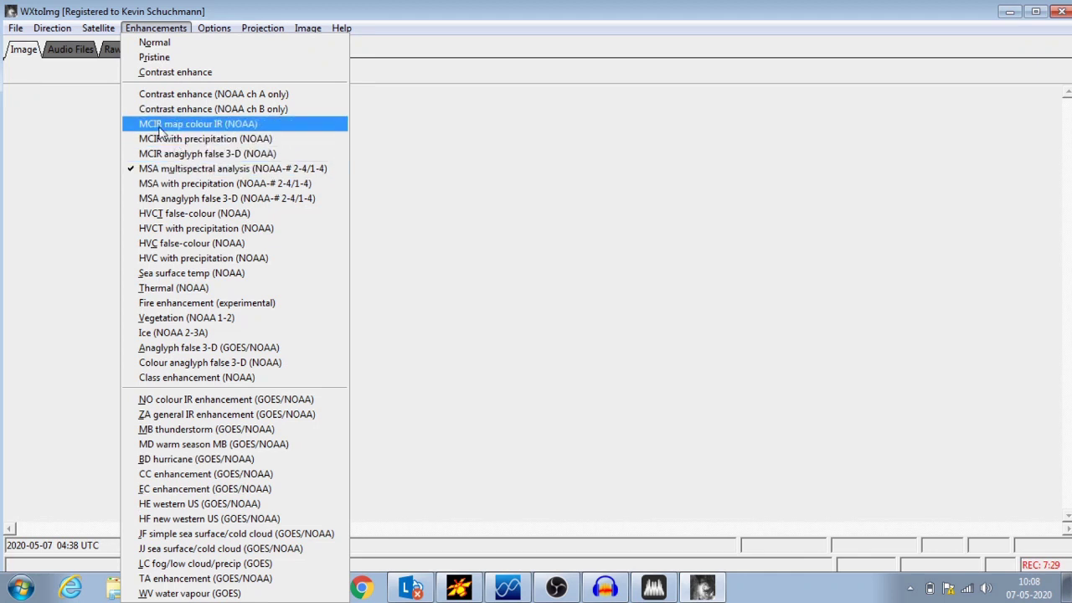
mouse_move(93, 37)
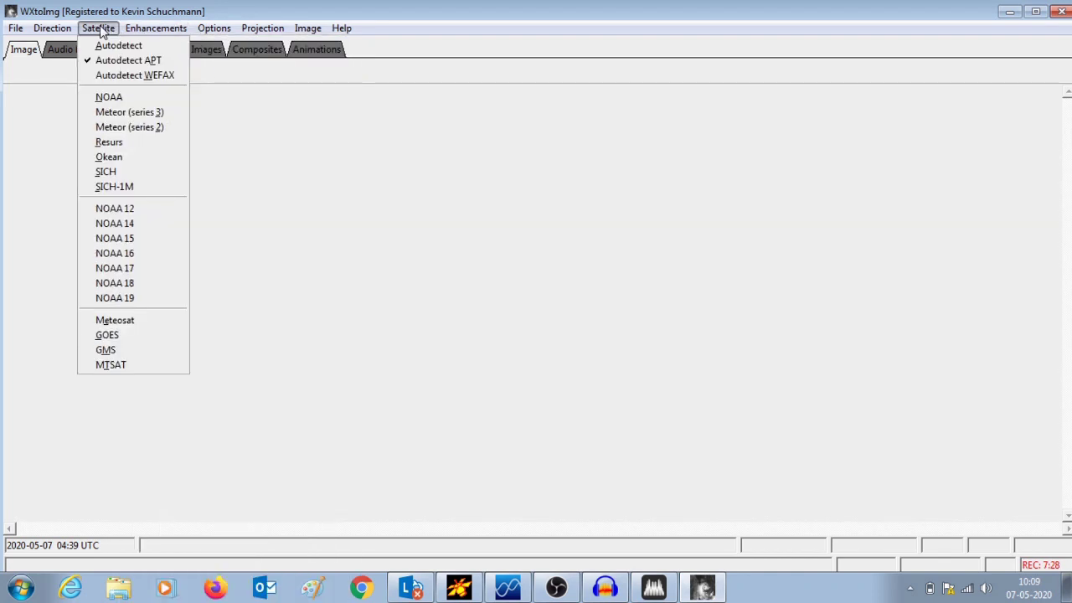
mouse_move(50, 30)
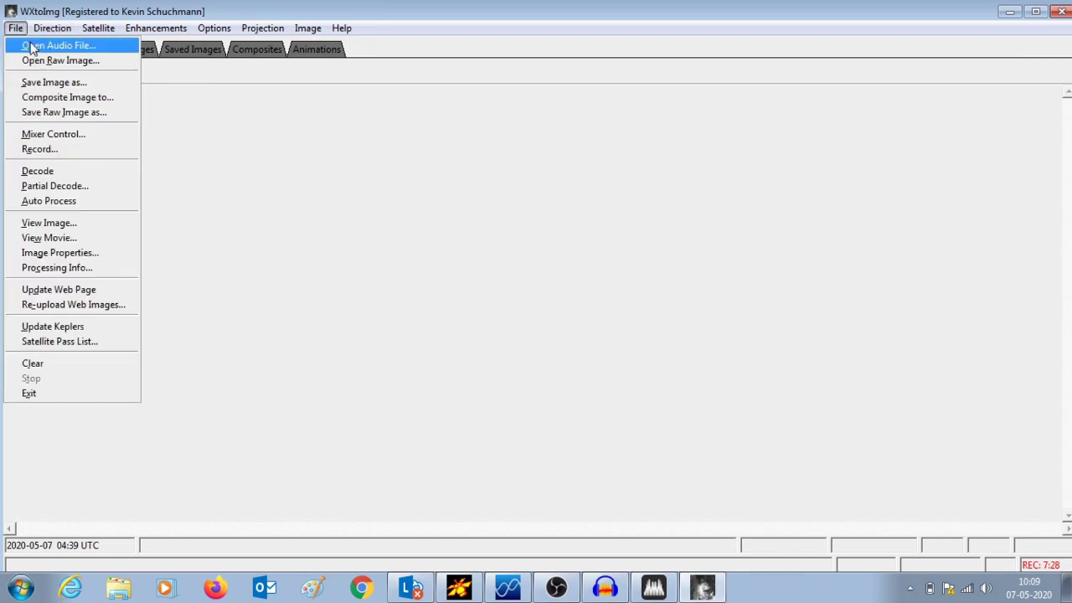
left_click(34, 45)
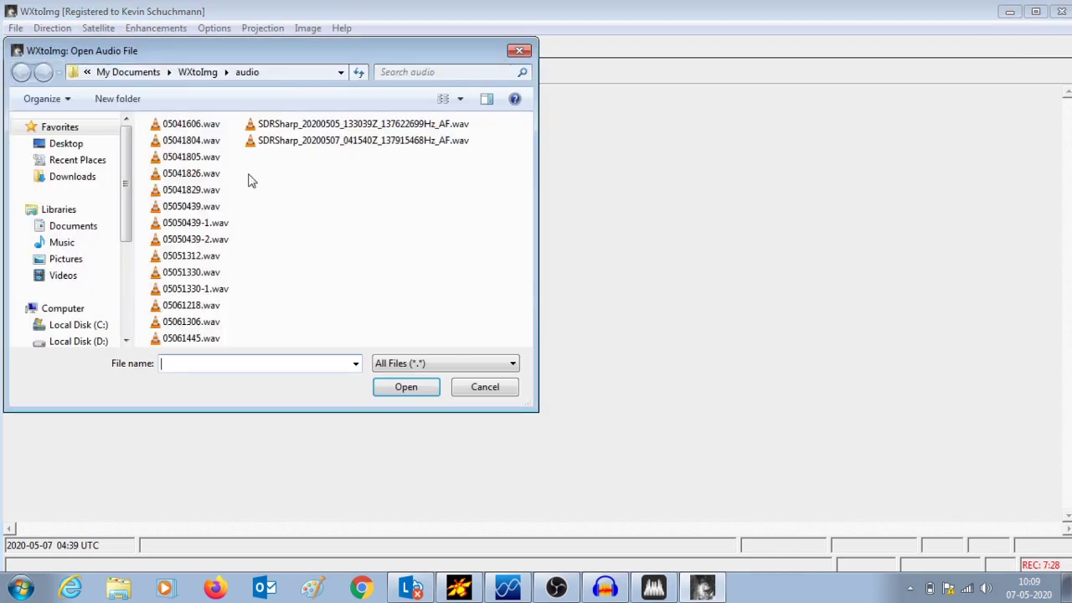
left_click(326, 141)
left_click(403, 389)
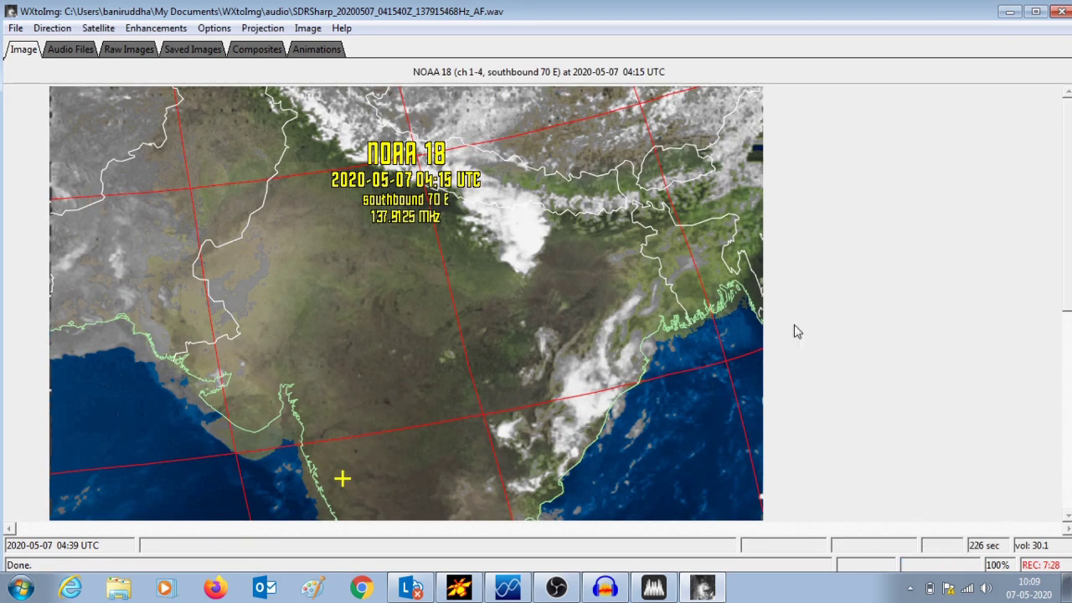
- Move the map overlay down so that its coastline lines up with India's western coast in the decoded image
mouse_move(1056, 263)
left_mouse_down()
mouse_move(1070, 436)
mouse_move(1069, 248)
left_mouse_up()
left_click(307, 27)
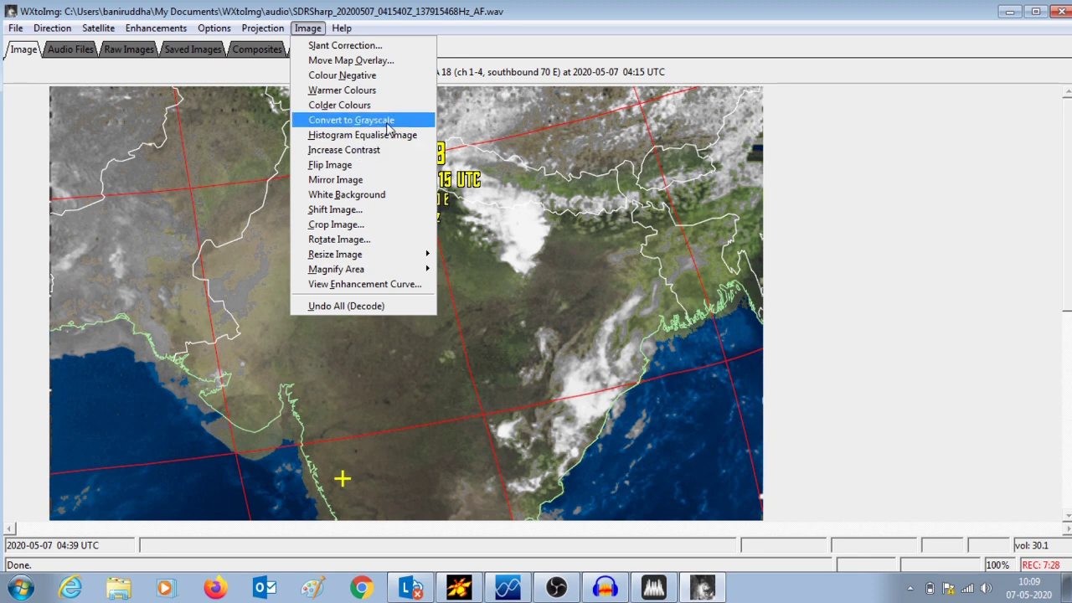
left_click(373, 65)
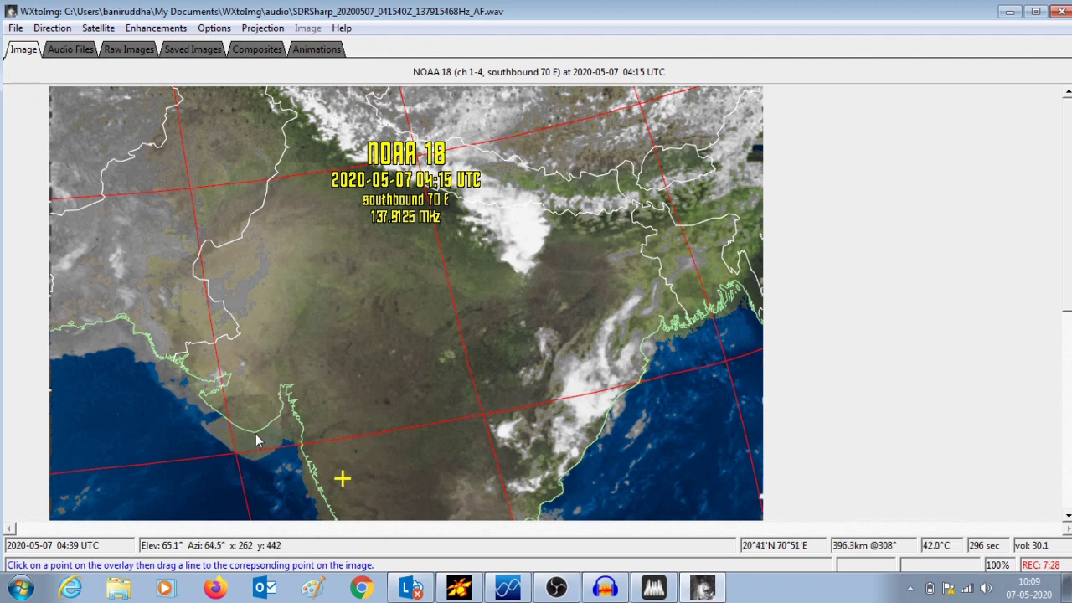
left_click_drag(254, 432, 254, 458)
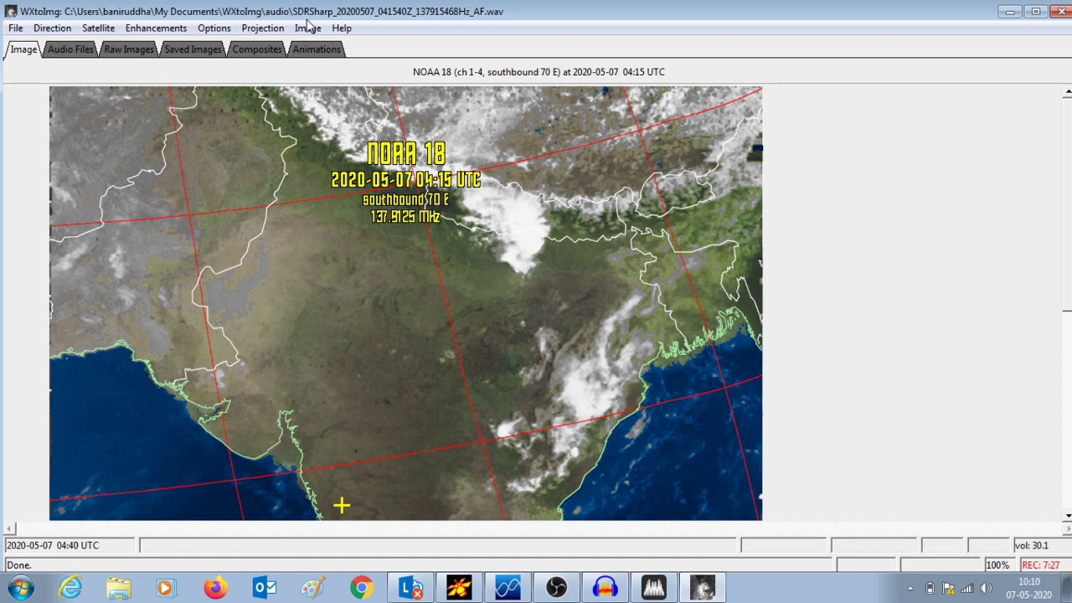
- Apply Increase Contrast to the decoded image twice
left_click(309, 31)
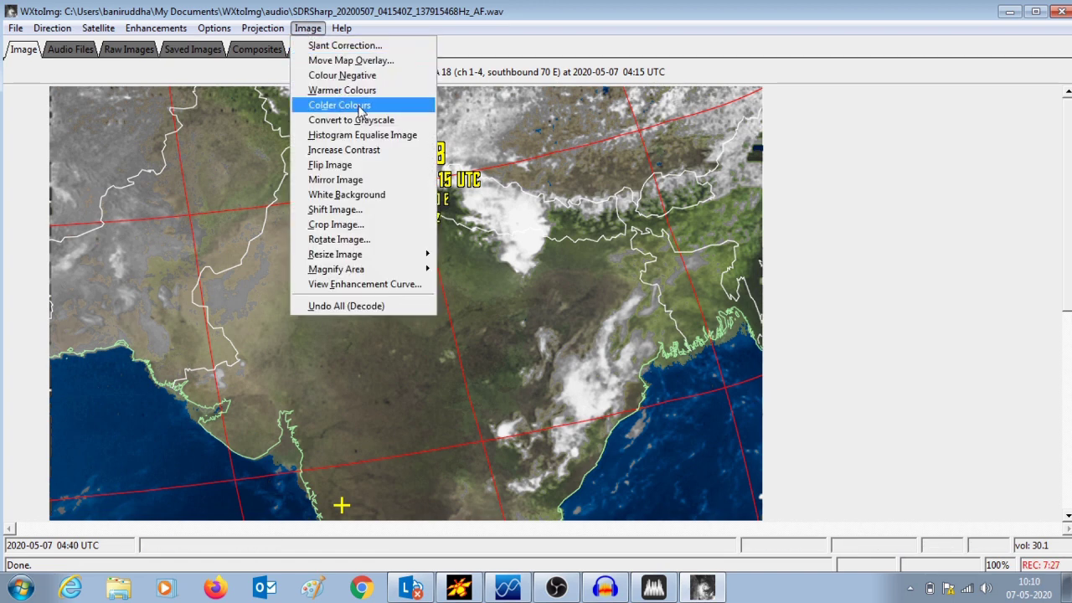
left_click(365, 154)
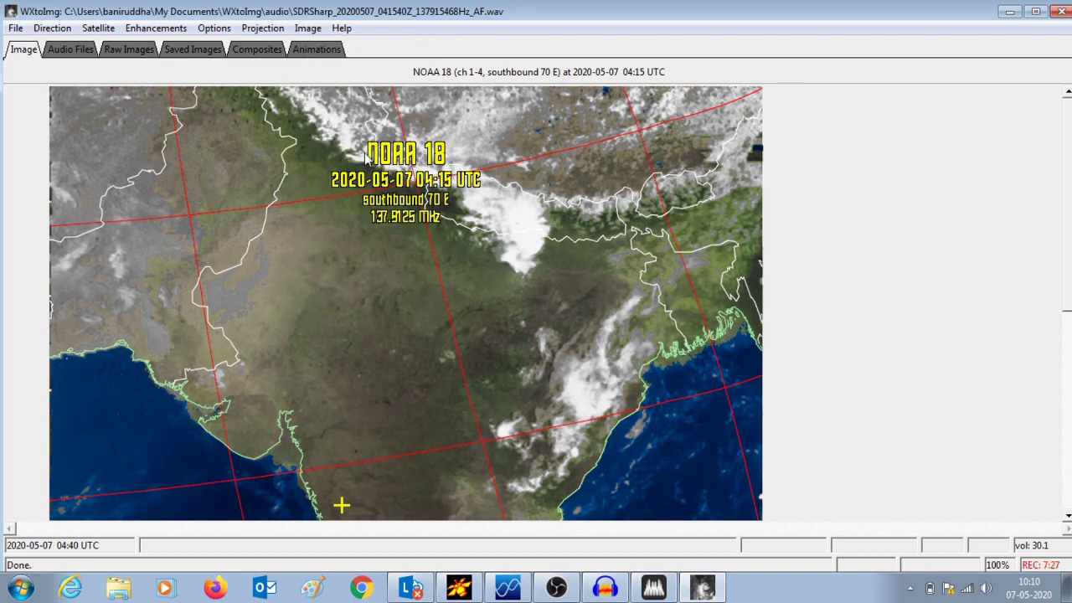
left_click(307, 28)
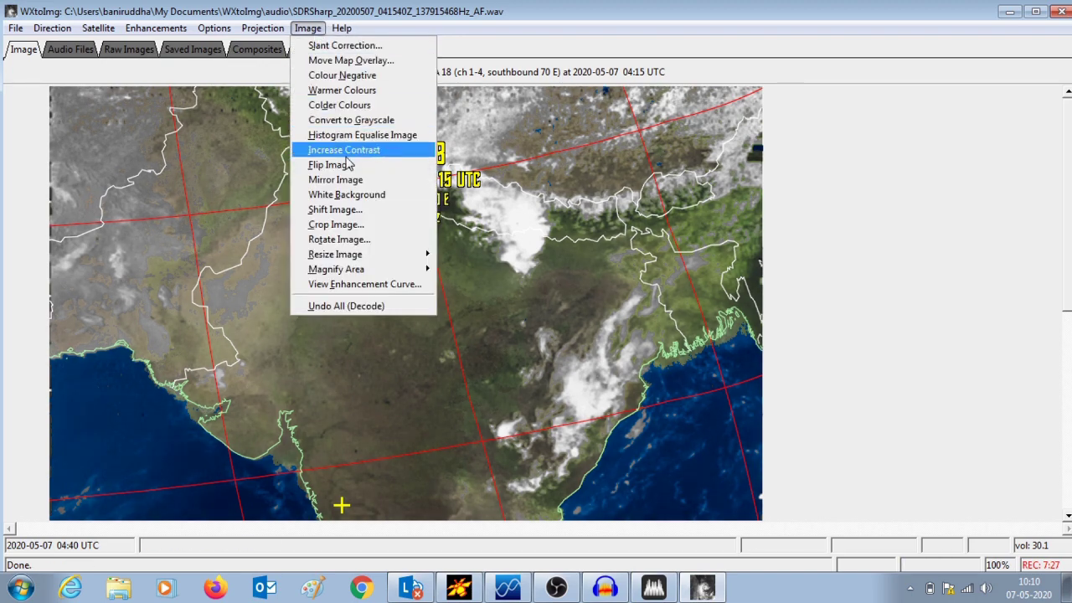
left_click(345, 151)
scroll(276, 126, "down", 1)
- Set the noise filter to None for the decoded image
left_click(213, 28)
mouse_move(296, 201)
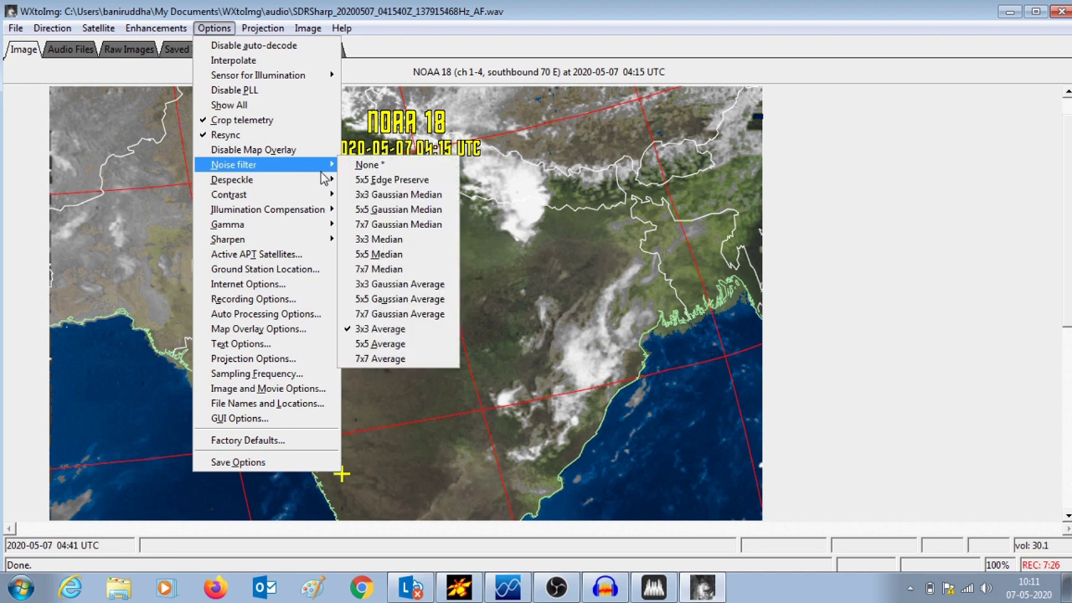
left_click(385, 165)
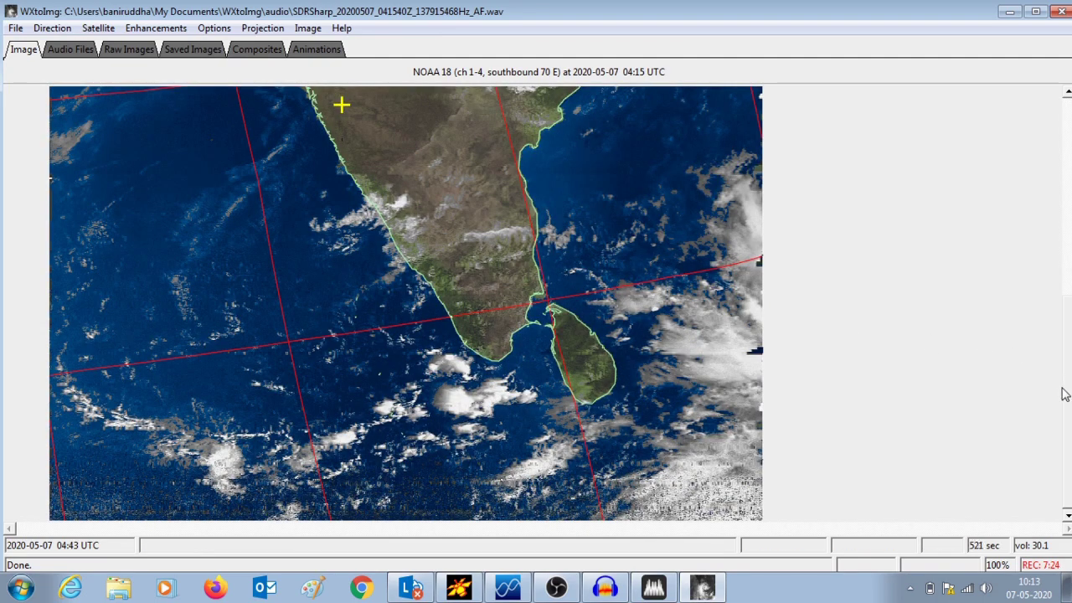
- Save the raw image as SDRSharp_20200507_041540Z_137915468Hz_AF.png in WXtoImg's raw folder, keeping the suggested name
left_click_drag(1065, 507, 1066, 459)
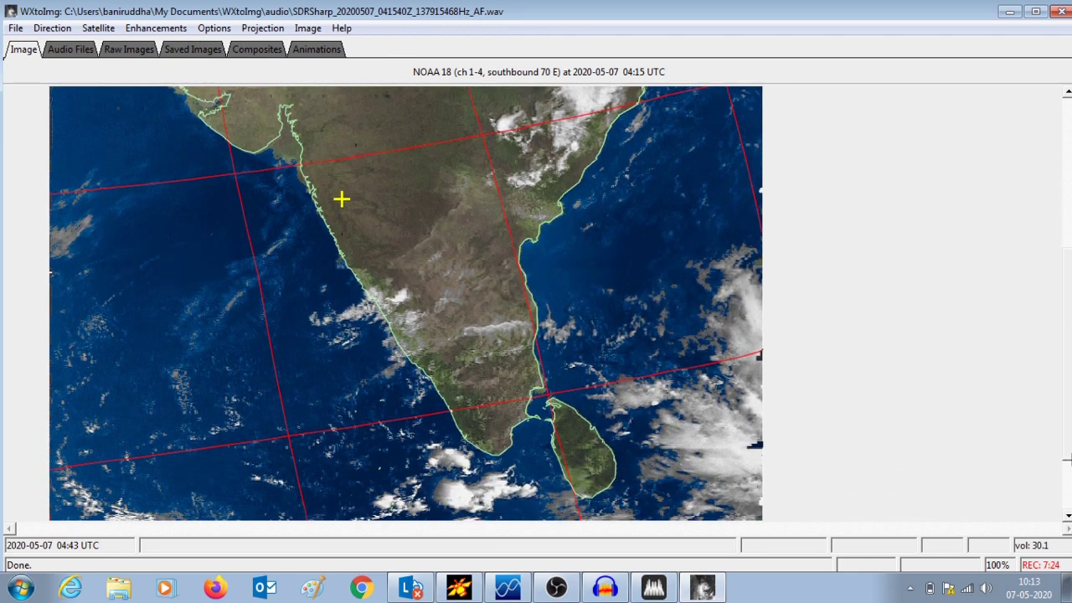
left_click(15, 28)
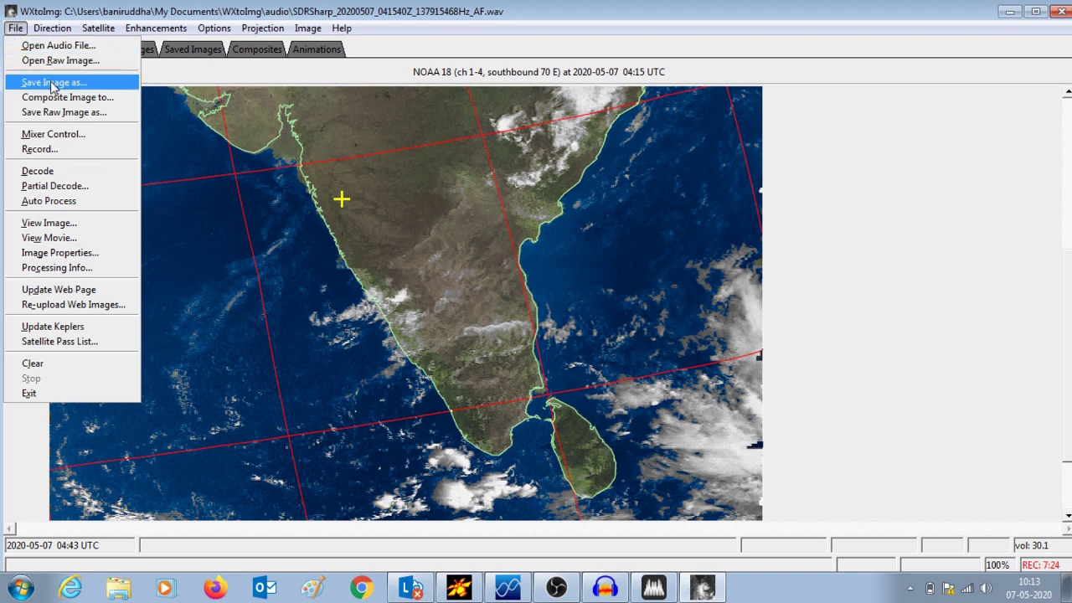
left_click(63, 112)
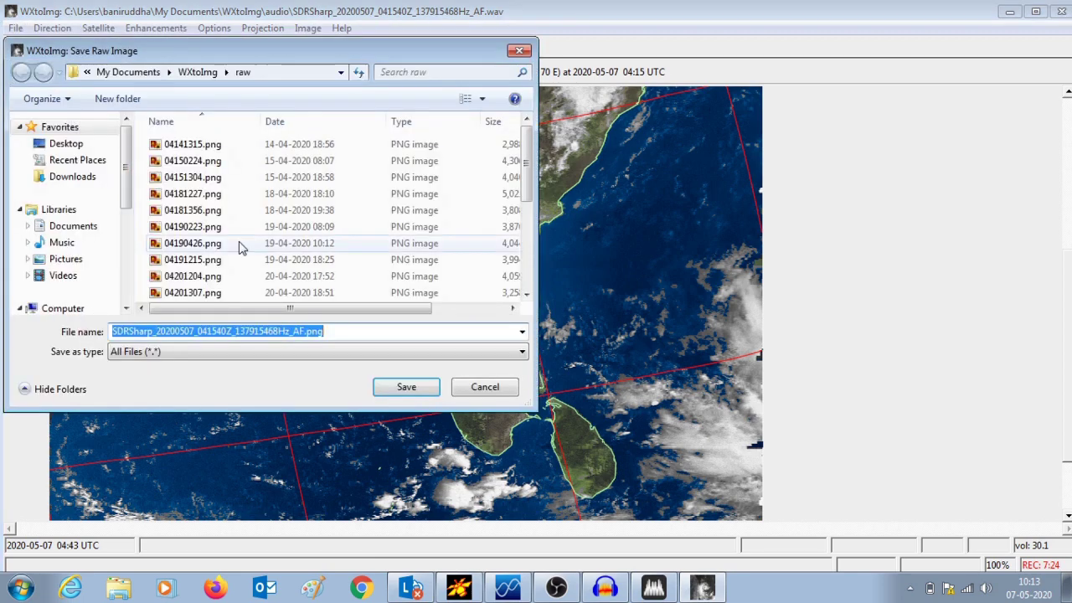
left_click(387, 386)
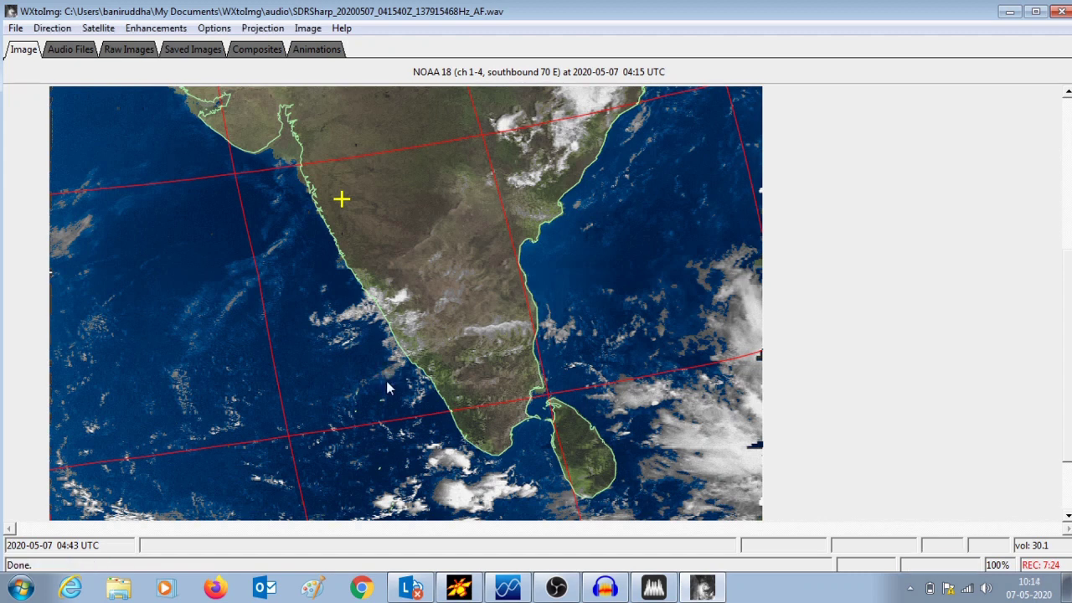
- Save the processed image as SDRSharp_20200507_041540Z_137915468Hz_AF.jpg in WXtoImg's images folder, keeping the suggested name
left_click(15, 29)
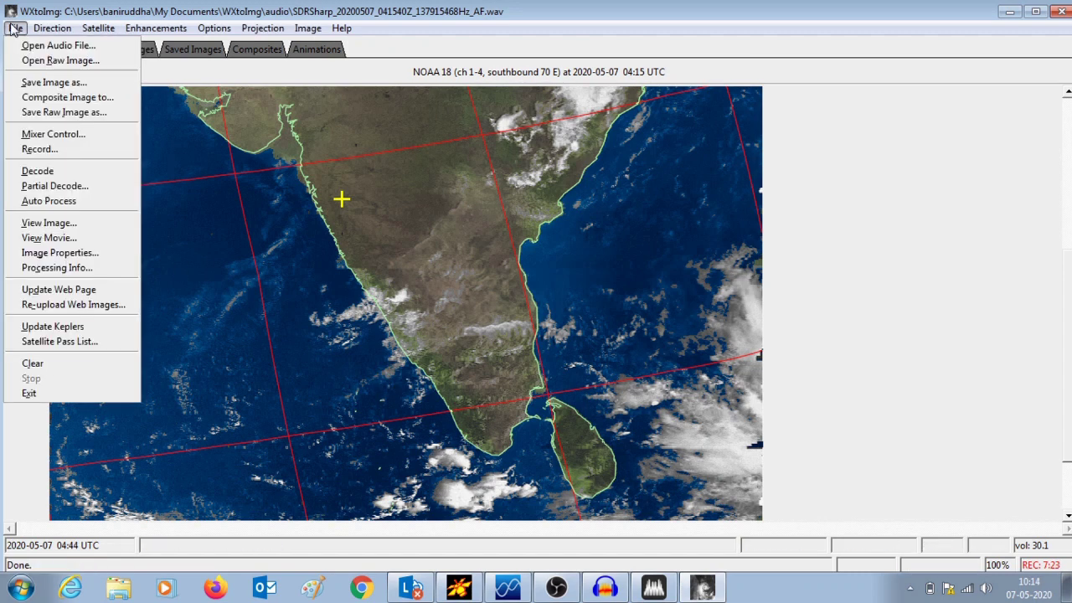
left_click(50, 83)
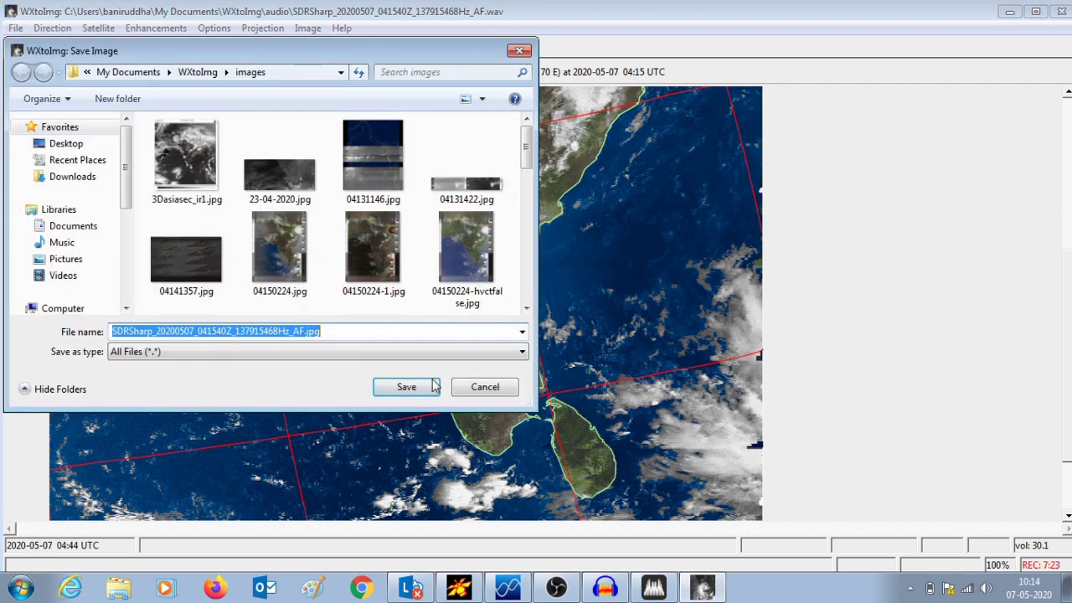
left_click(428, 388)
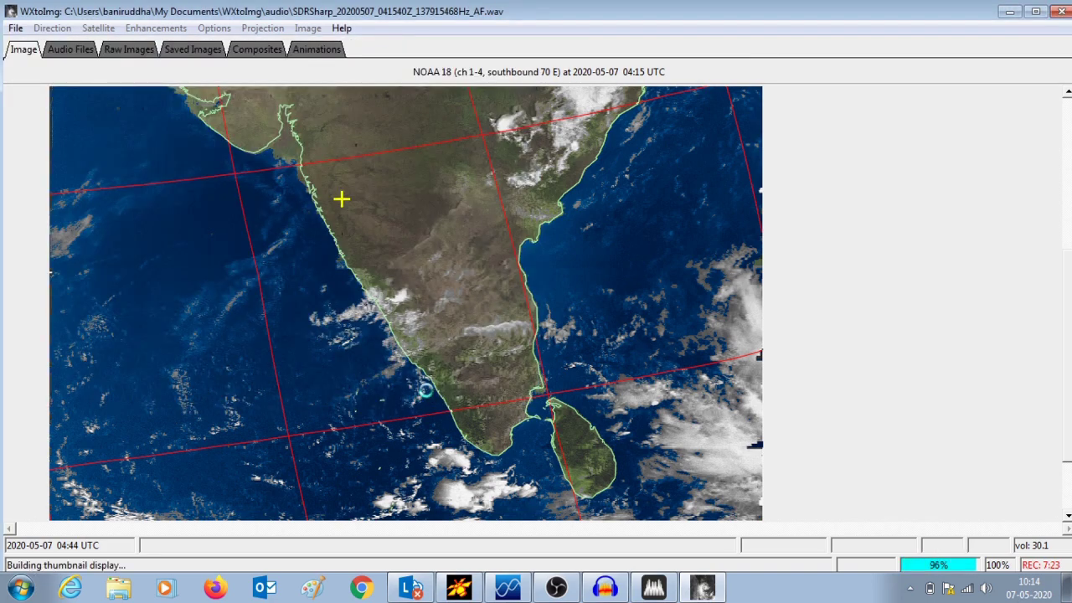
- Apply the Thermal (NOAA) enhancement to the satellite image and look over the whole result
left_click(171, 30)
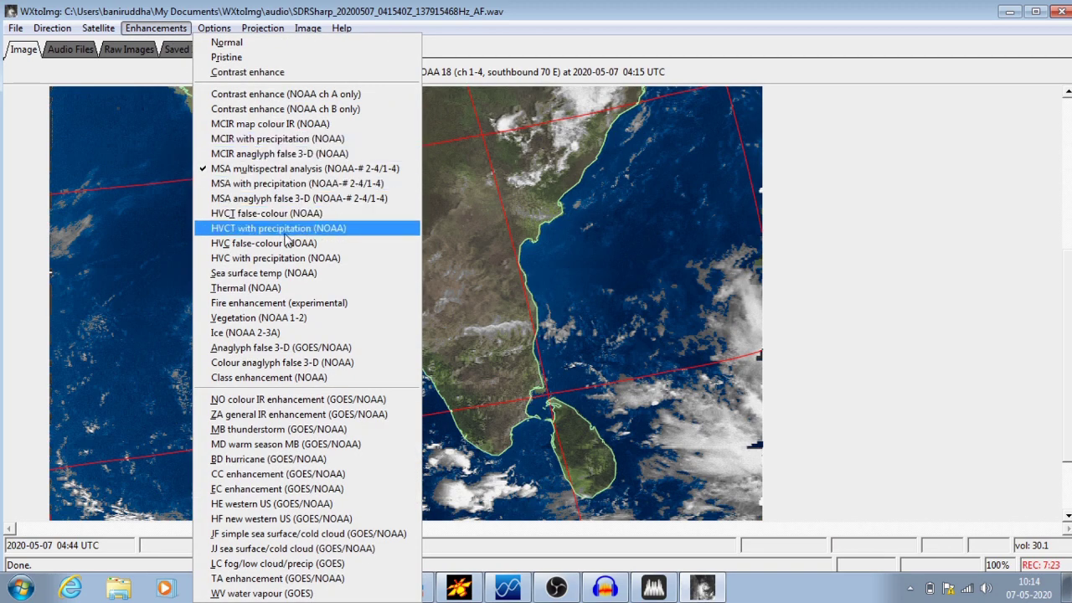
left_click(286, 290)
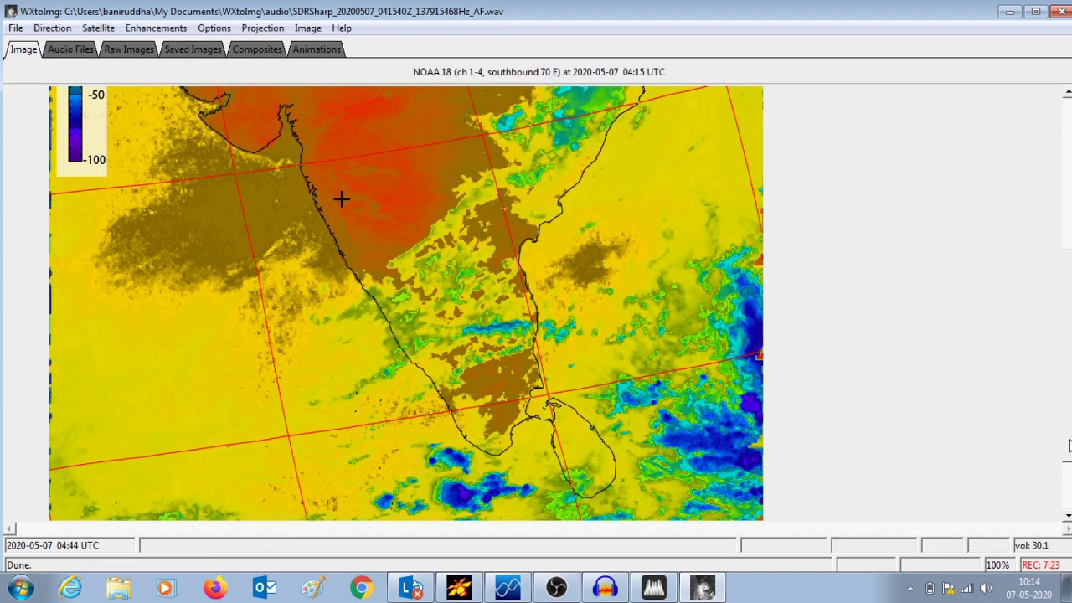
scroll(1052, 360, "up", 10)
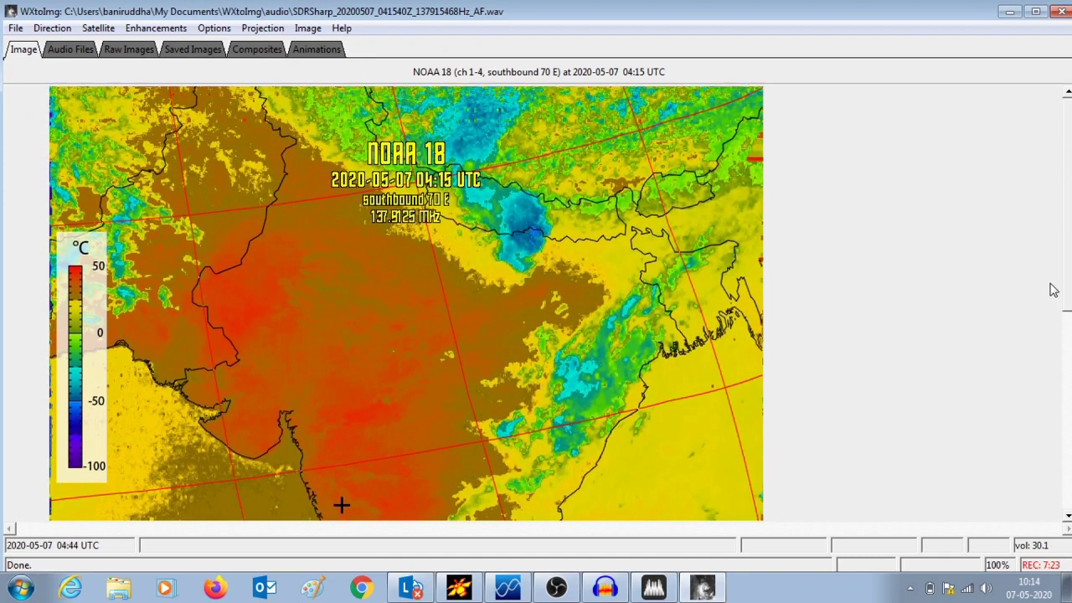
scroll(1052, 307, "down", 7)
left_click_drag(341, 277, 341, 182)
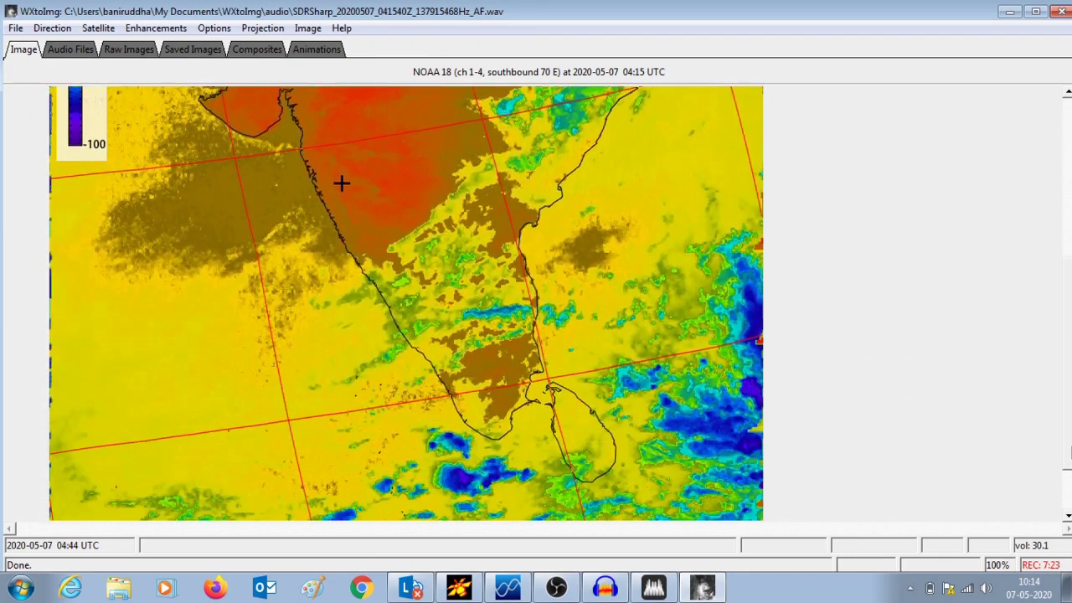
- Save the thermal image in the images folder as SDRSharp_20200507_041540Z_137915468Hz_AF-t.jpg
left_click(17, 30)
left_click(50, 83)
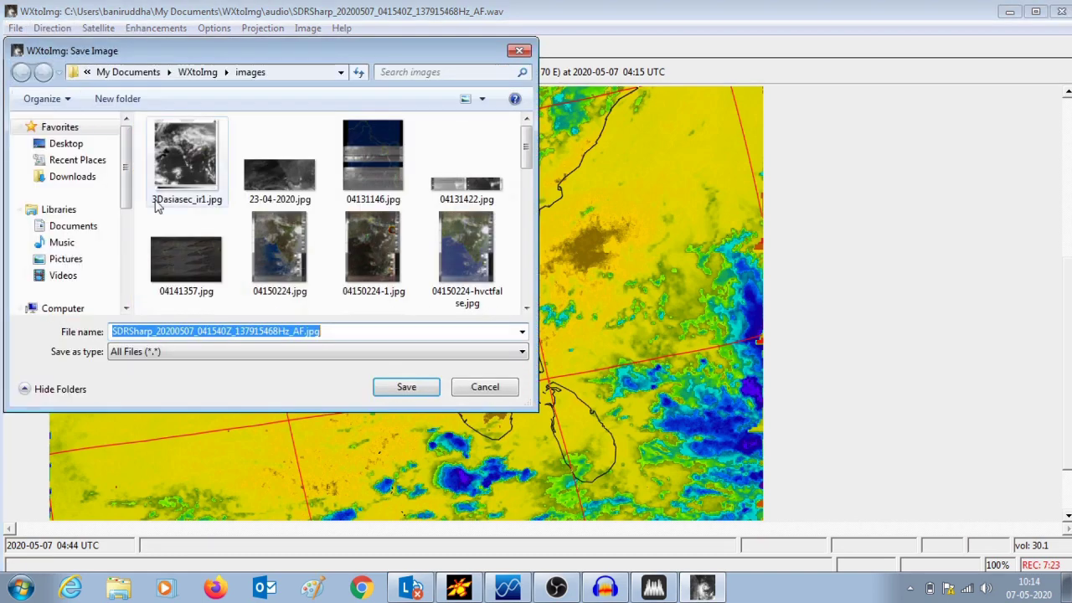
left_click(294, 331)
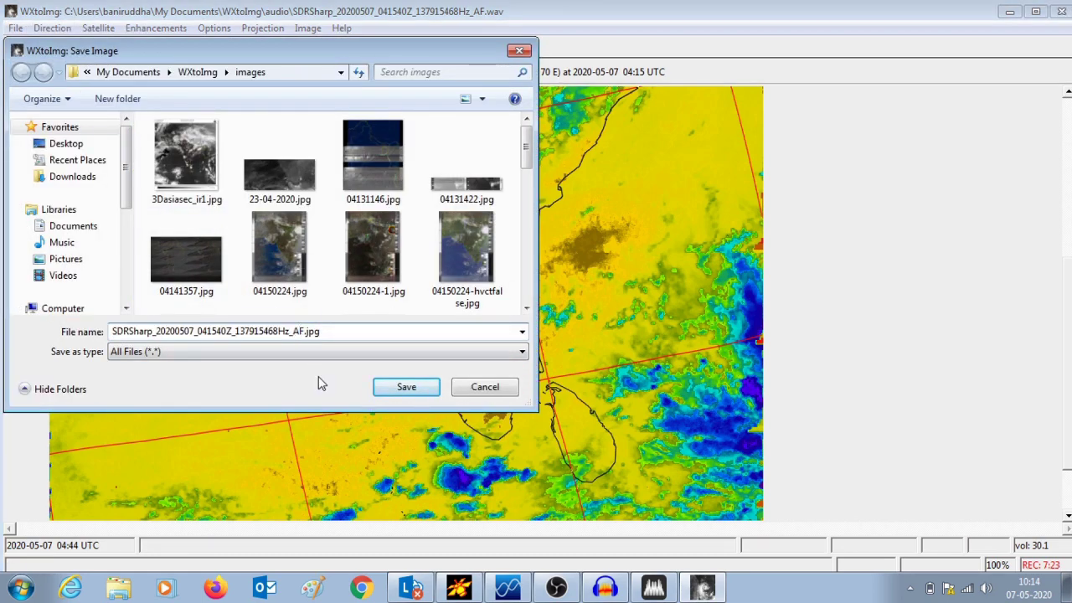
type("-t")
left_click(416, 387)
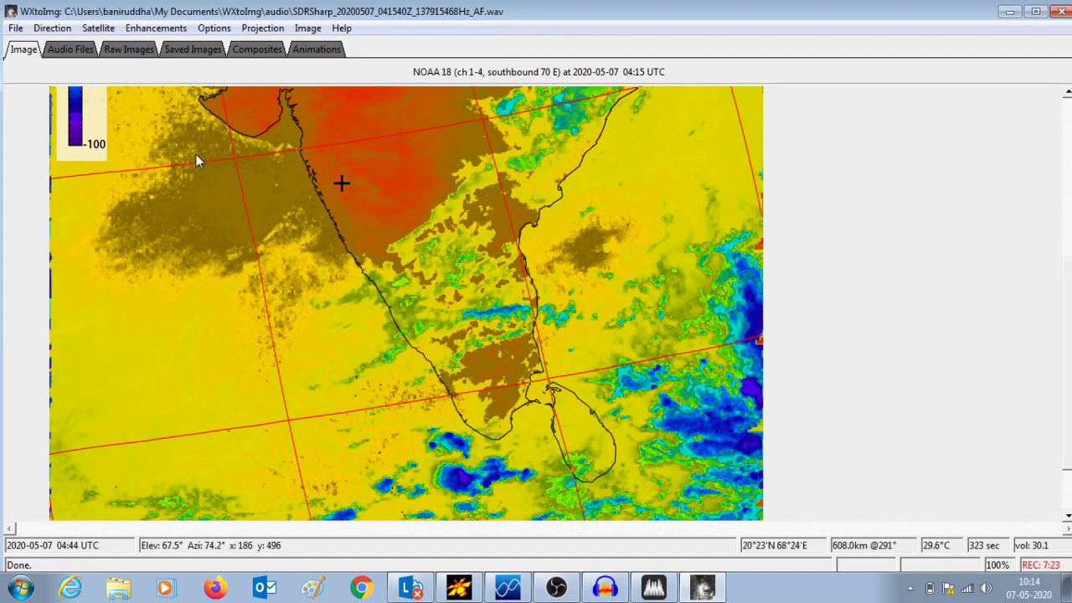
- Apply the Sea surface temp (NOAA) enhancement to the satellite image and look over the result
left_click(168, 28)
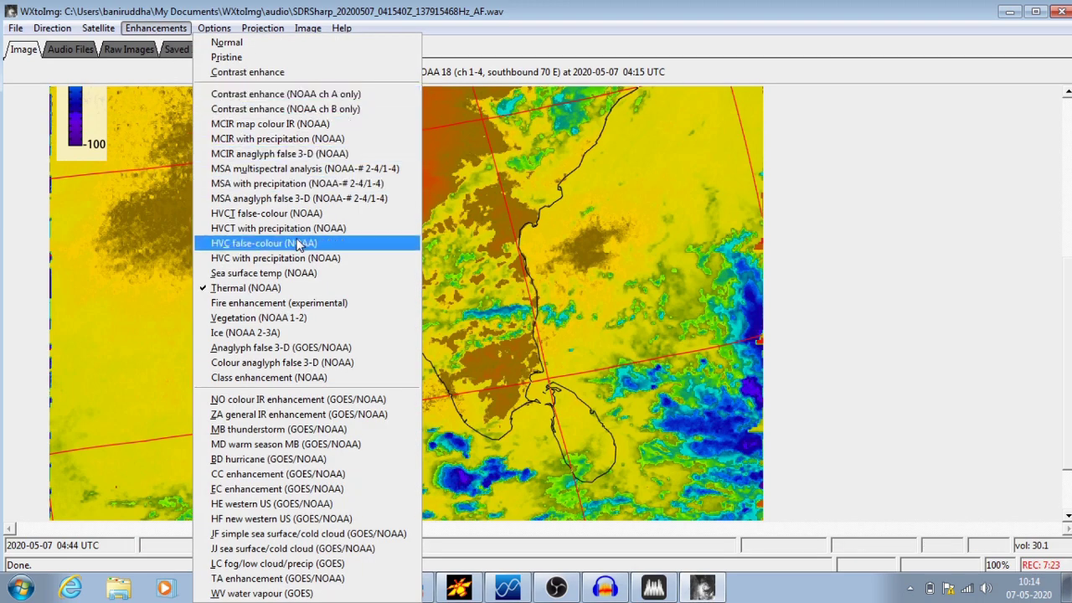
left_click(312, 280)
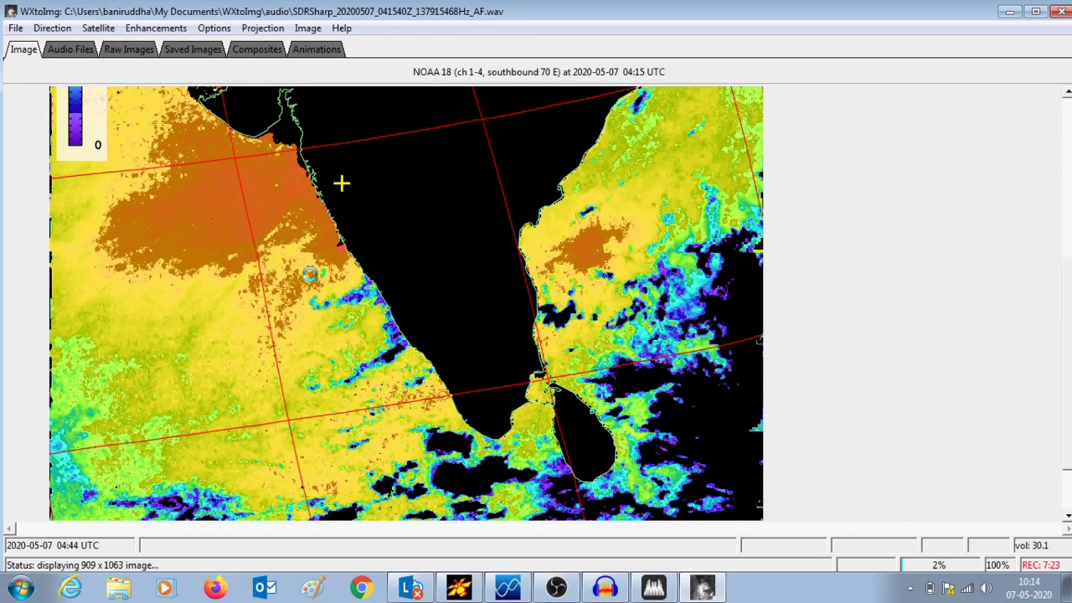
scroll(1068, 445, "up", 1)
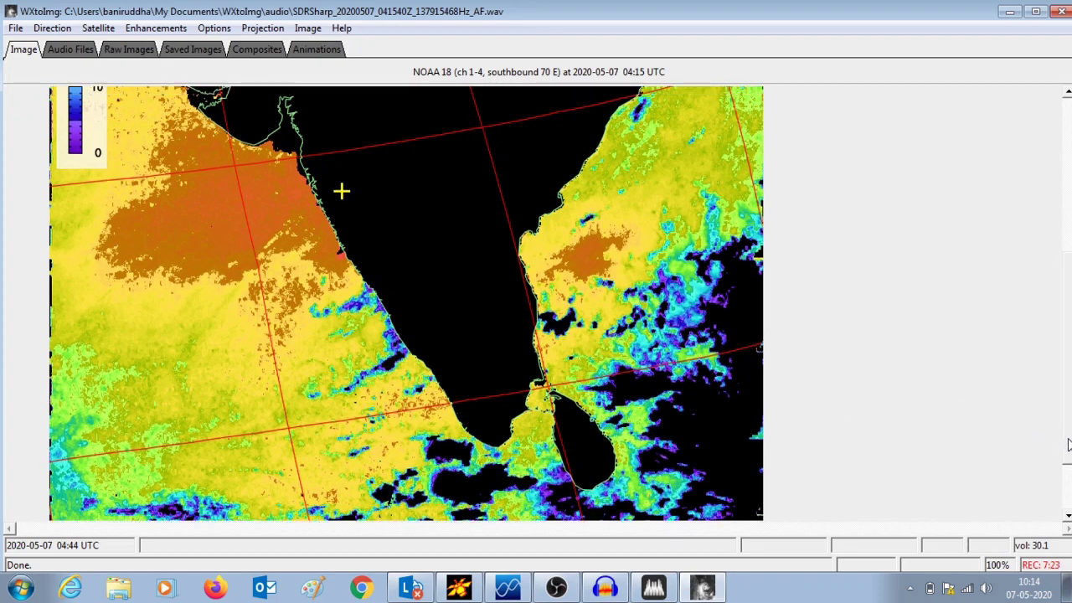
left_click_drag(1068, 445, 1068, 471)
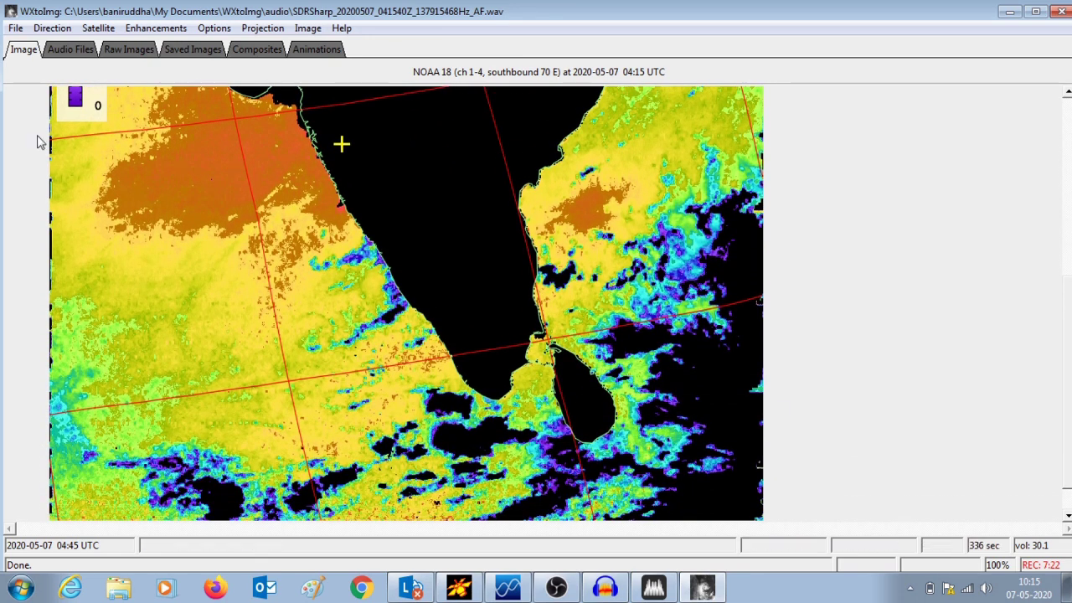
- Save the sea surface temperature image in the images folder as SDRSharp_20200507_041540Z_137915468Hz_AF-st.jpg
left_click(15, 29)
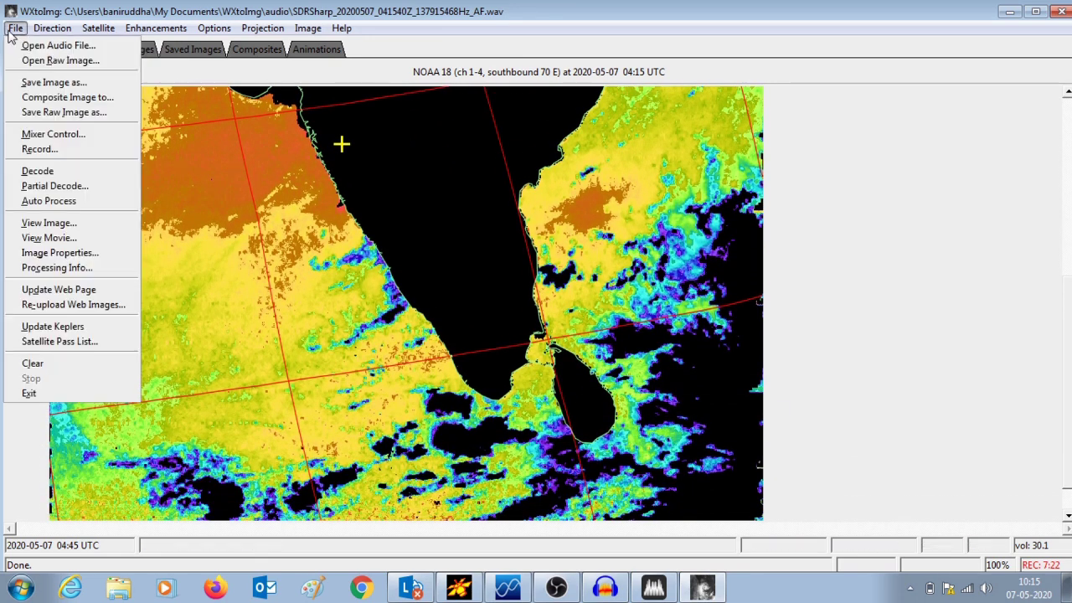
left_click(42, 82)
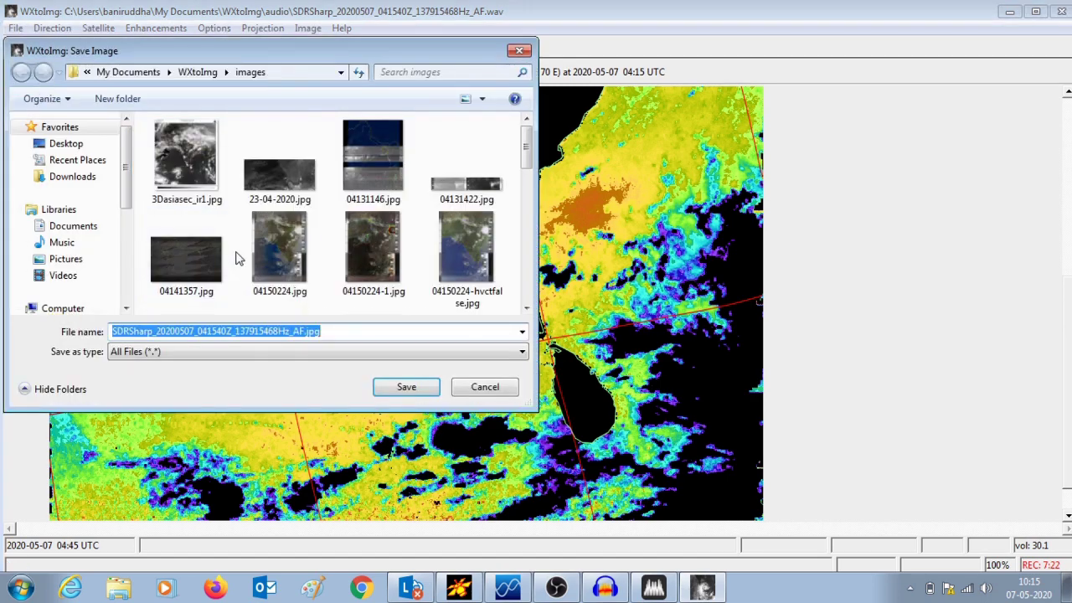
left_click(308, 333)
type("-st")
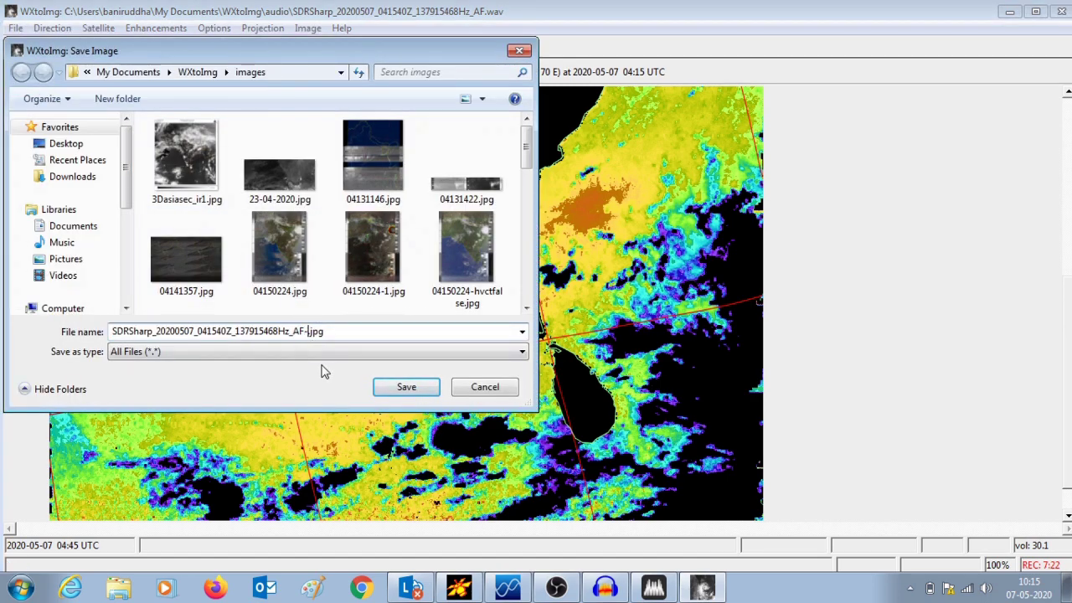
left_click(406, 395)
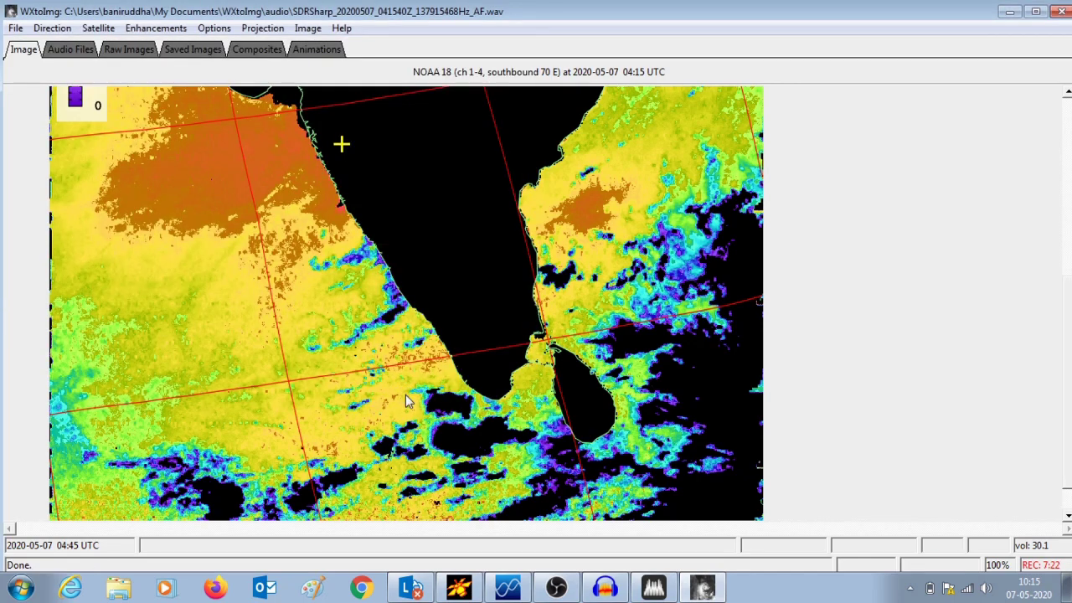
- Apply the HVCT with precipitation (NOAA) enhancement to the satellite image and look over the result
left_click(157, 29)
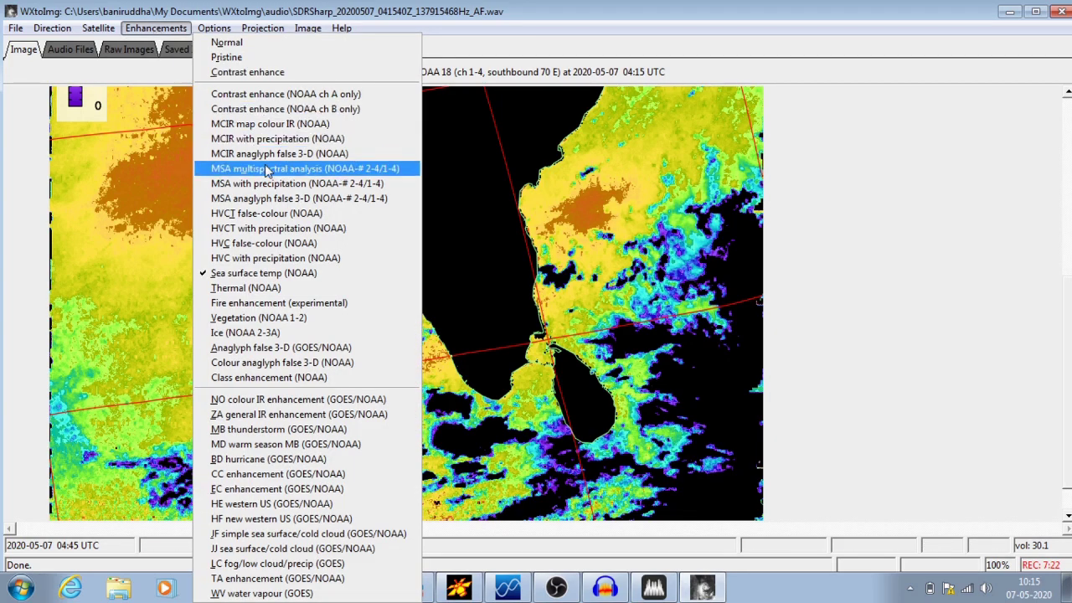
left_click(340, 233)
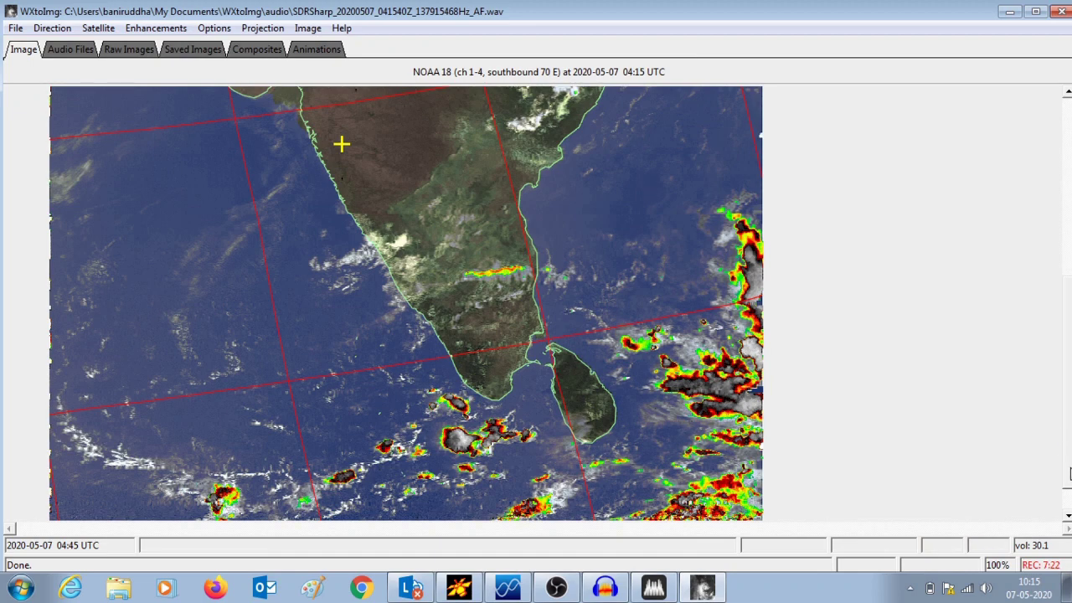
scroll(1068, 441, "up", 3)
mouse_move(1068, 440)
left_mouse_down()
mouse_move(1047, 285)
mouse_move(1062, 313)
mouse_move(1068, 443)
left_mouse_up()
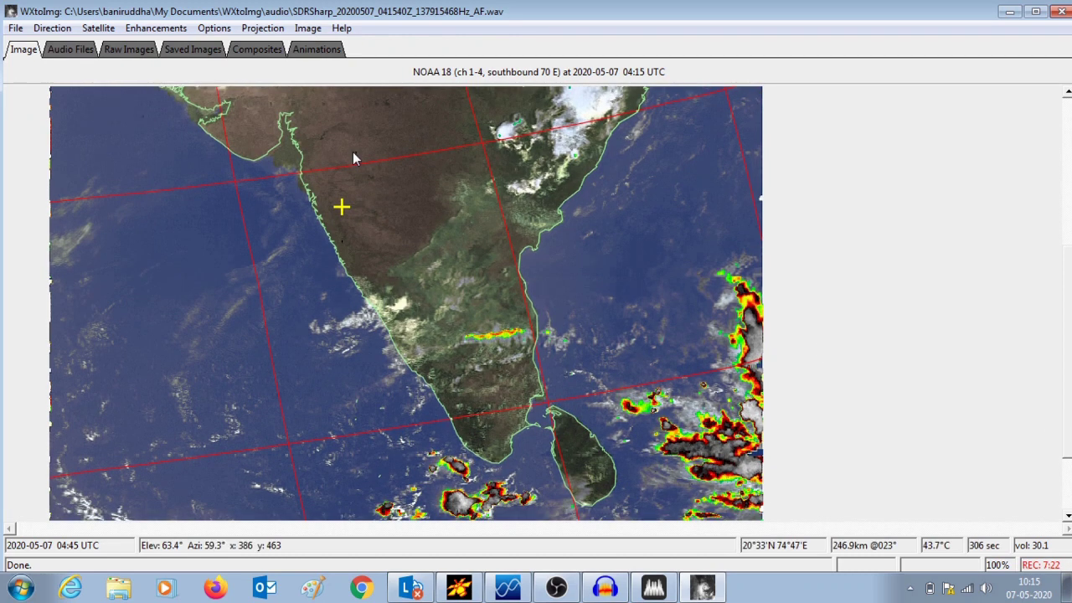
- Save the HVCT precipitation image in the images folder as SDRSharp_20200507_041540Z_137915468Hz_AF-p.jpg
left_click(16, 28)
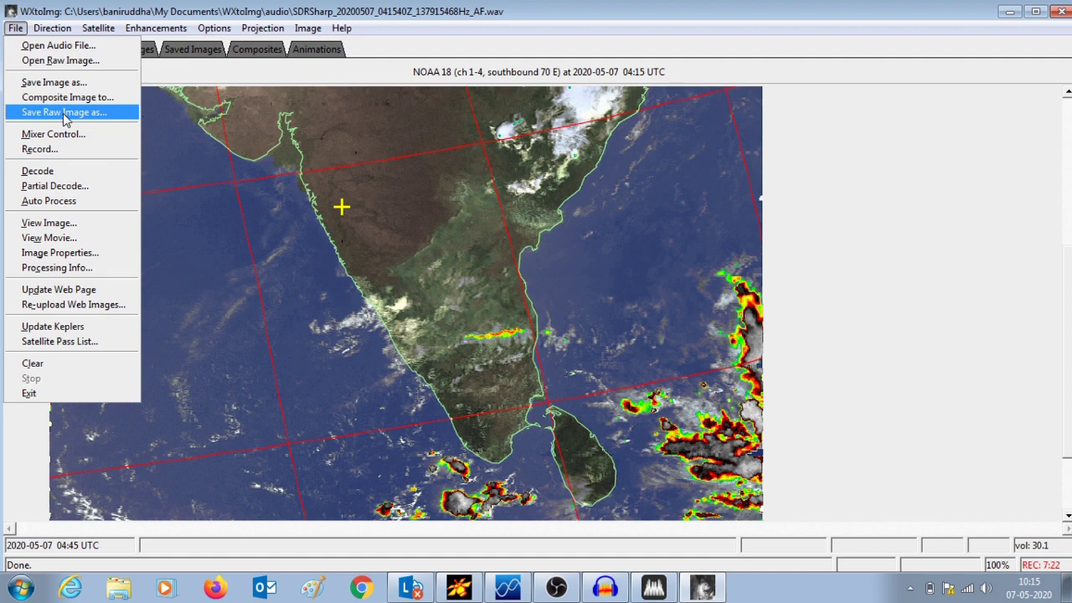
left_click(54, 82)
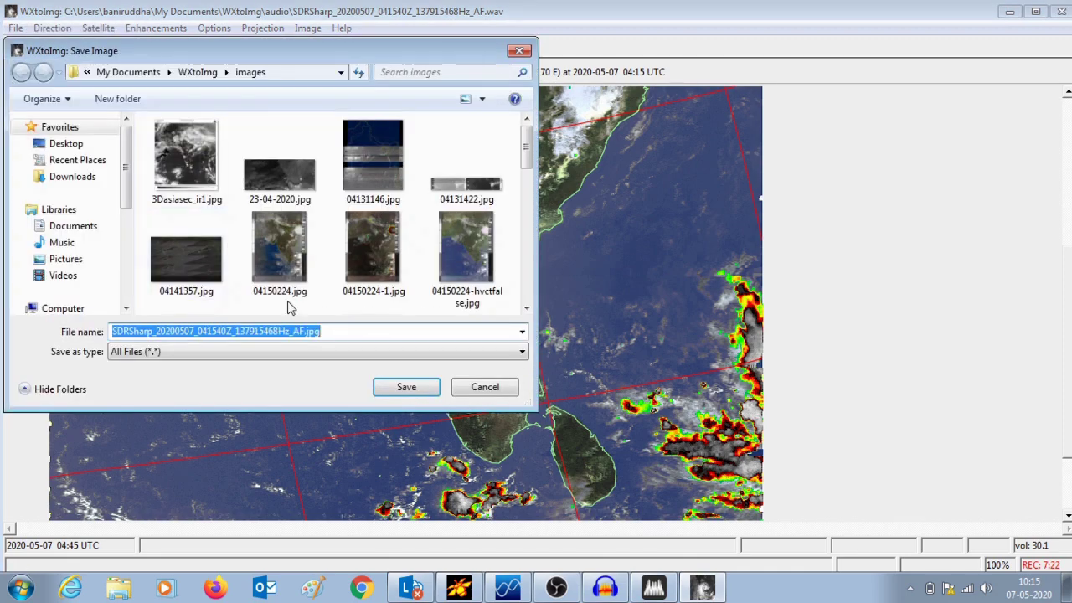
left_click(305, 331)
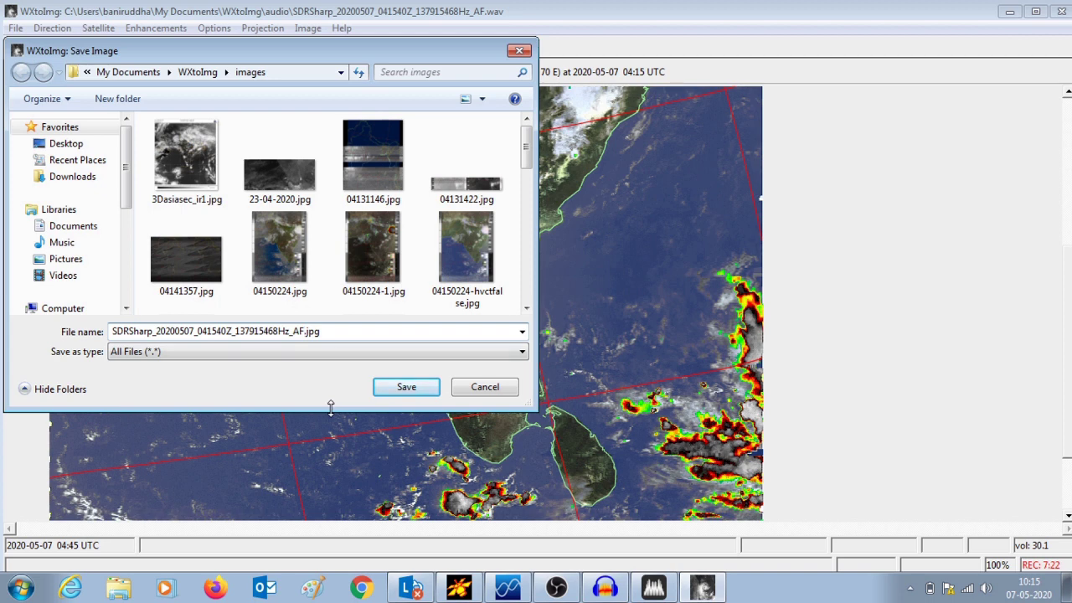
type("-p")
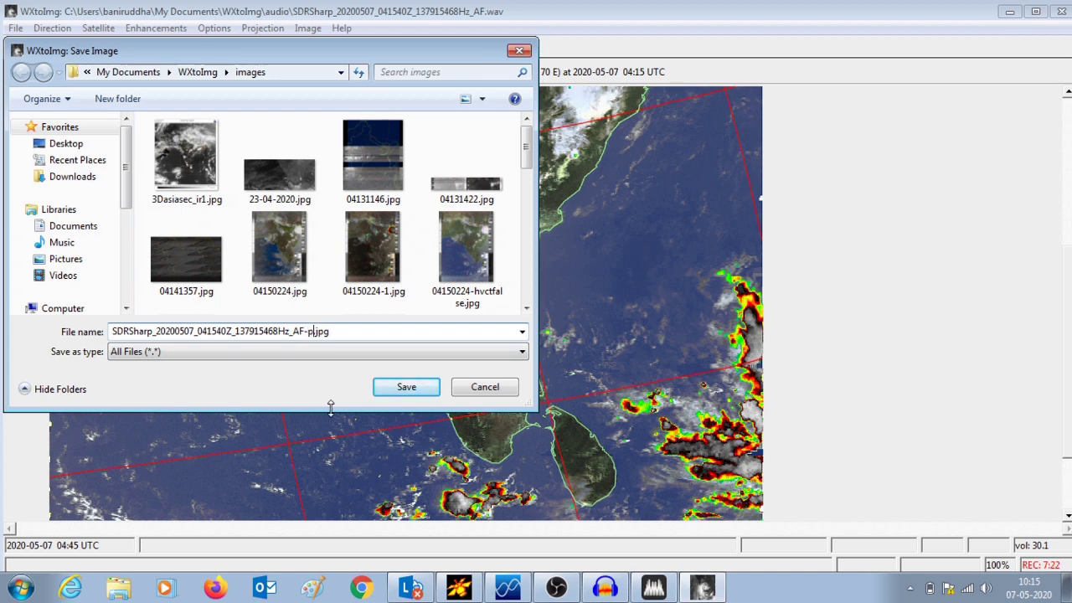
left_click(406, 387)
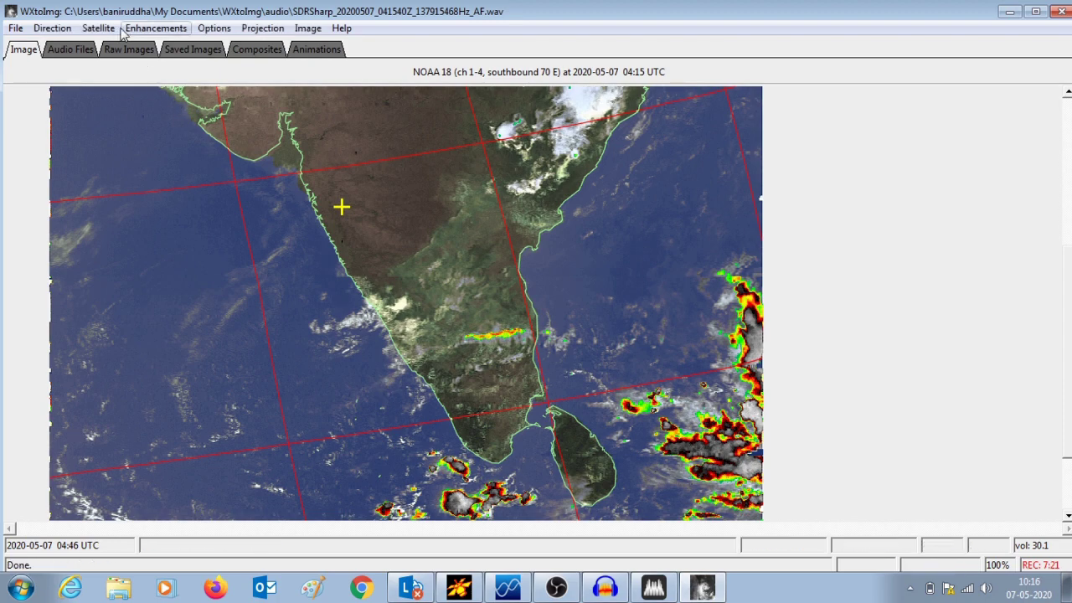
left_click(155, 28)
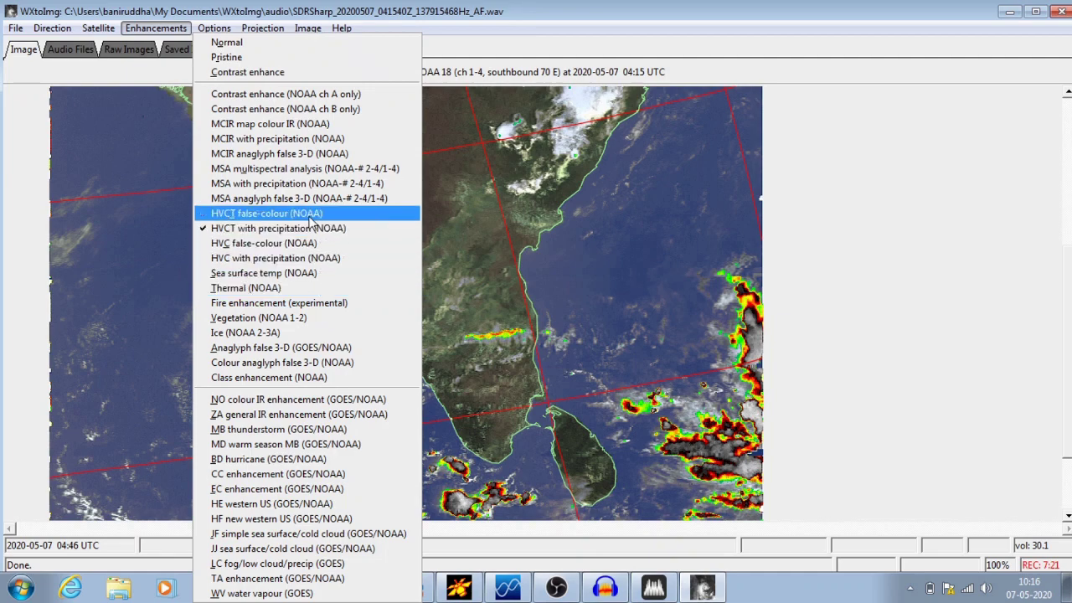
left_click(571, 12)
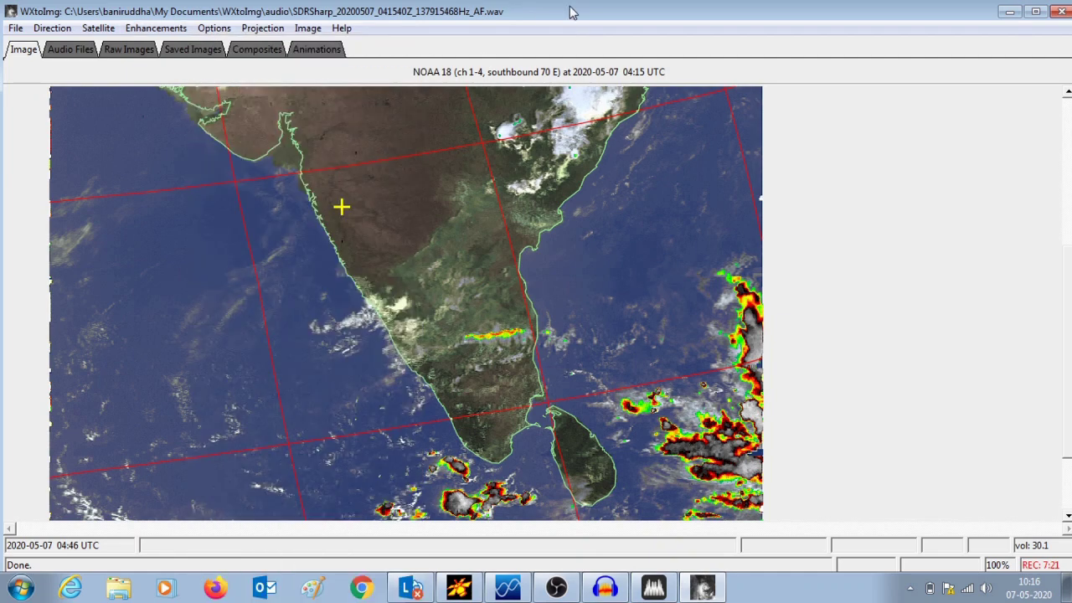